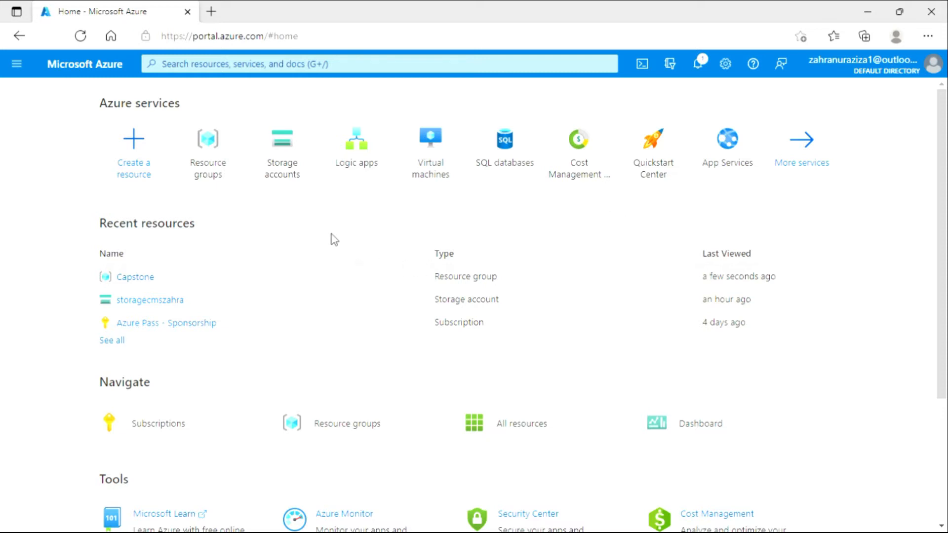
# View the Capstone resource group's overview, and open the list of storage accounts.
pyautogui.click(228, 175)
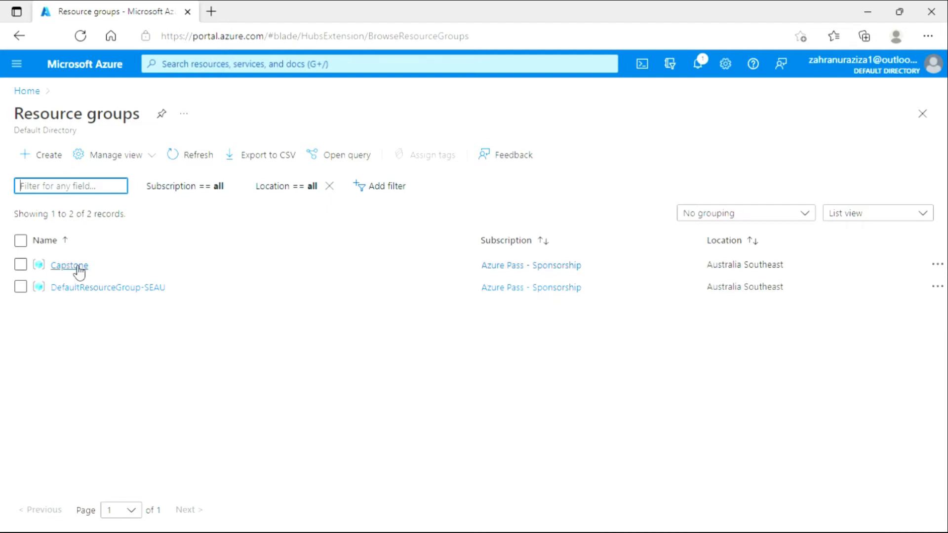
pyautogui.moveTo(79, 273)
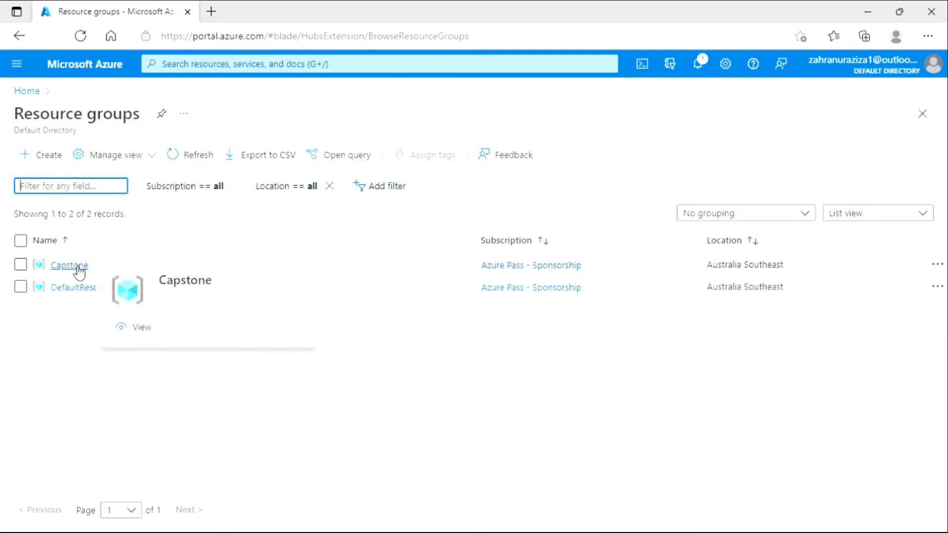
pyautogui.click(78, 269)
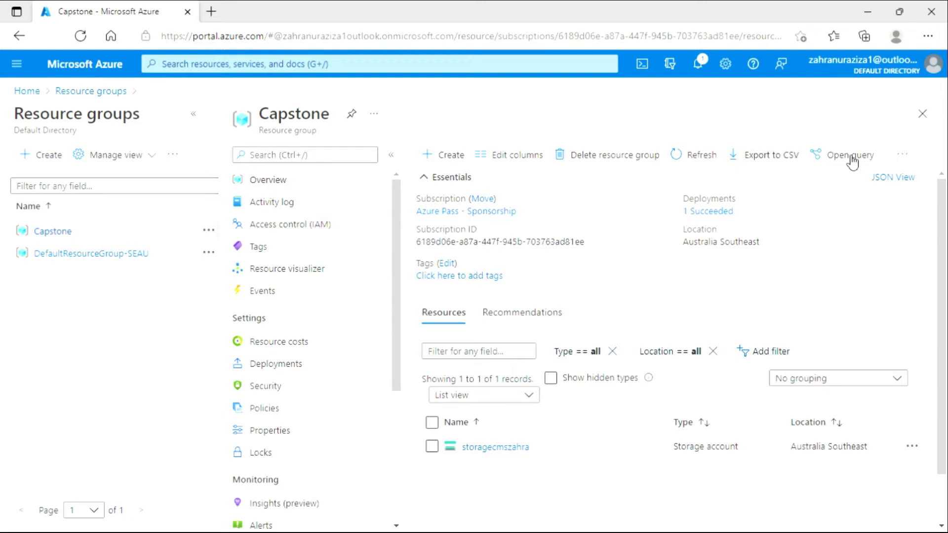
pyautogui.click(922, 113)
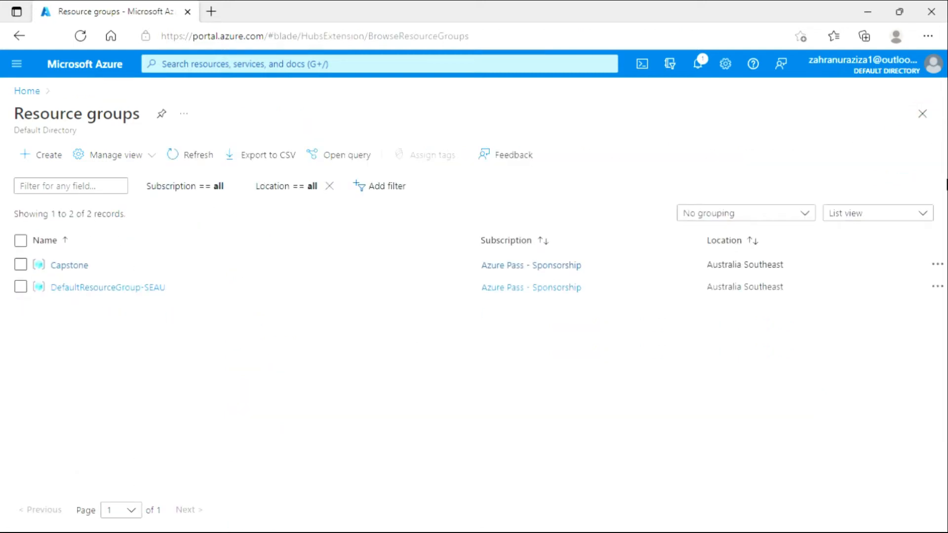
pyautogui.click(922, 114)
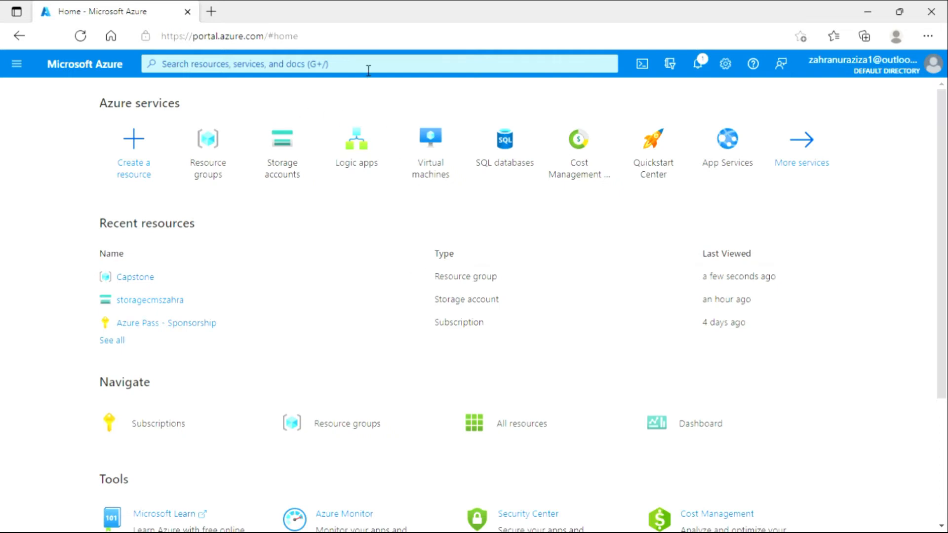
pyautogui.click(278, 143)
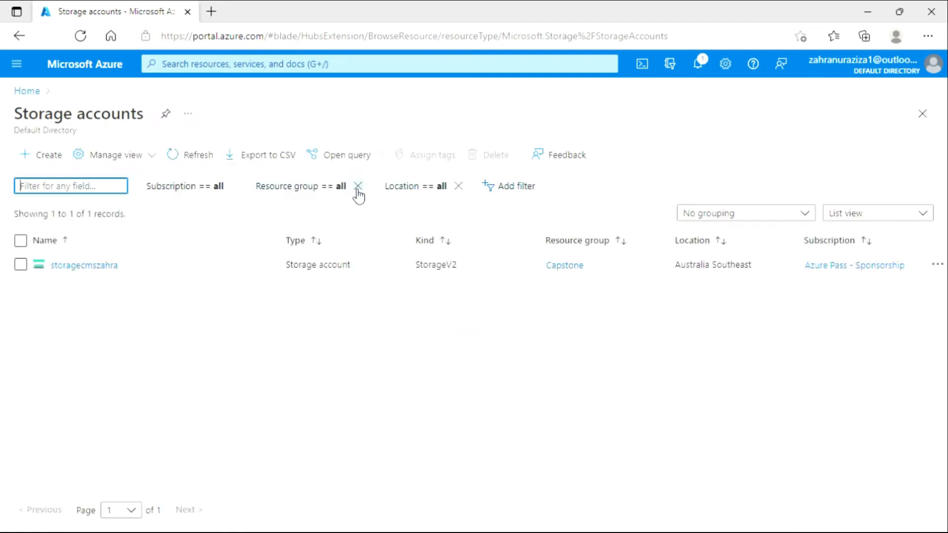
# Look over the basic settings for a new storage account in the Capstone resource group, and leave the form without creating it.
pyautogui.click(31, 159)
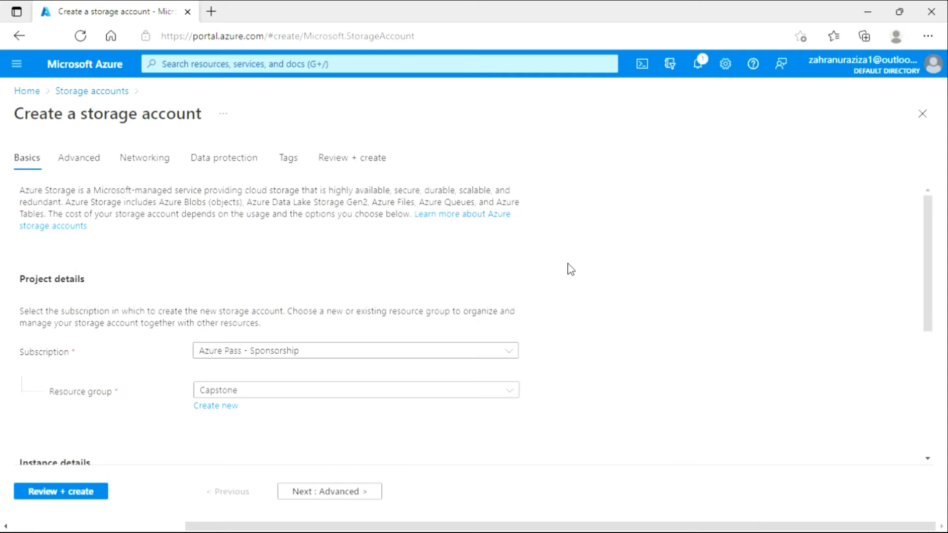
pyautogui.scroll(-1, 395, 384)
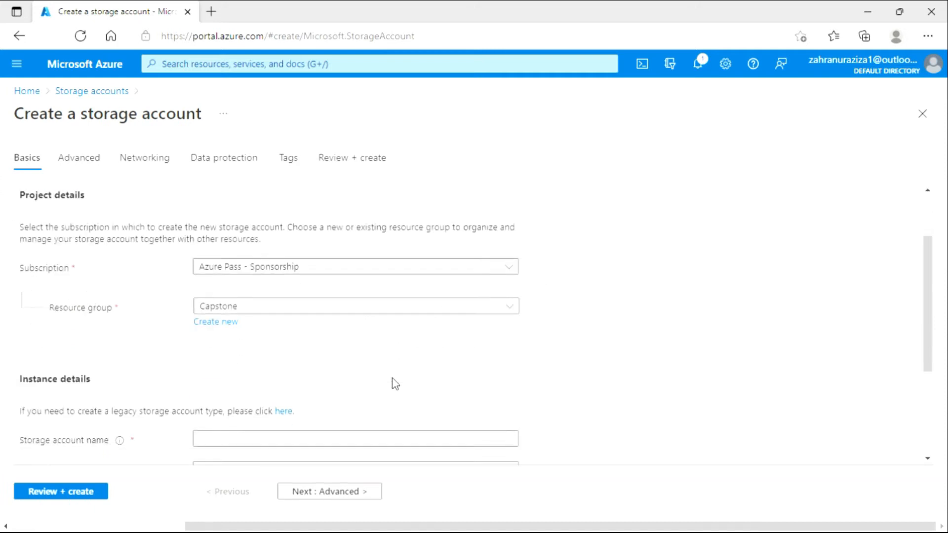
pyautogui.click(351, 314)
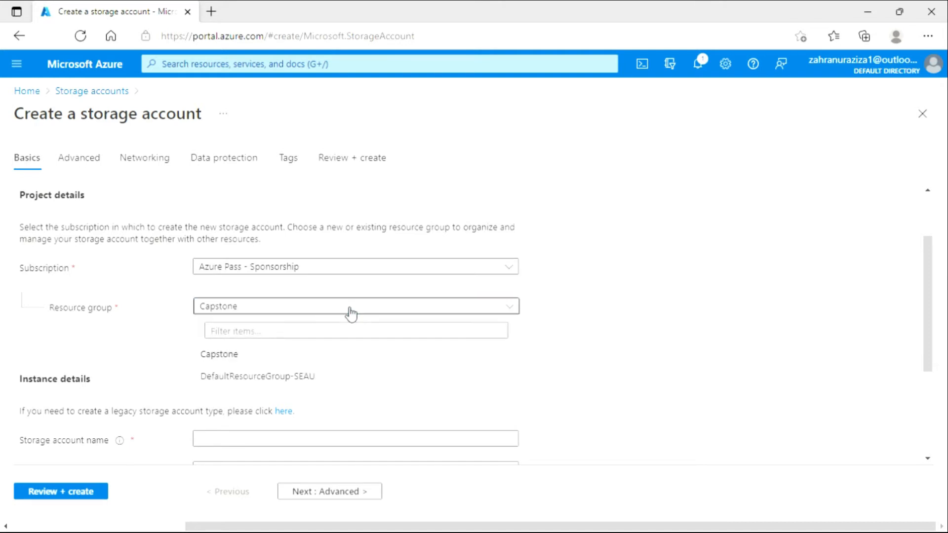
pyautogui.click(294, 360)
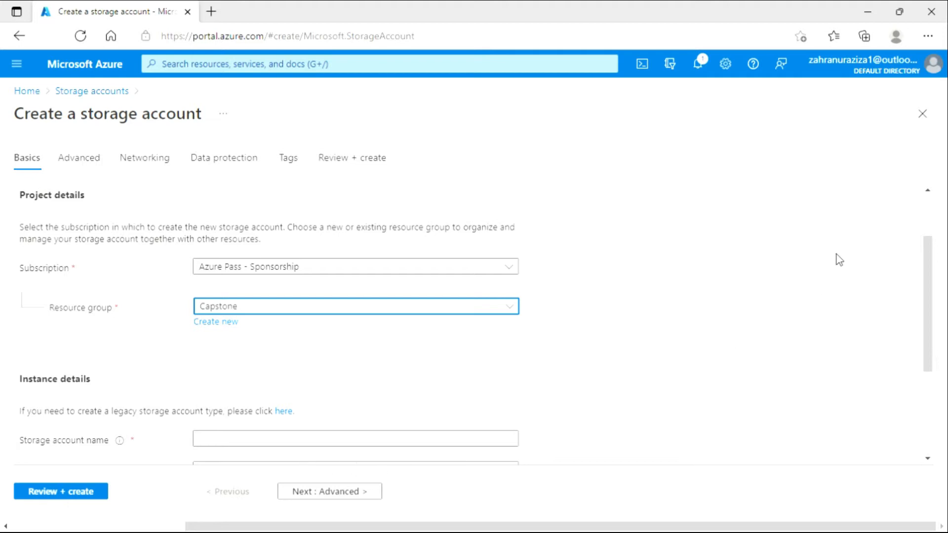
pyautogui.click(924, 117)
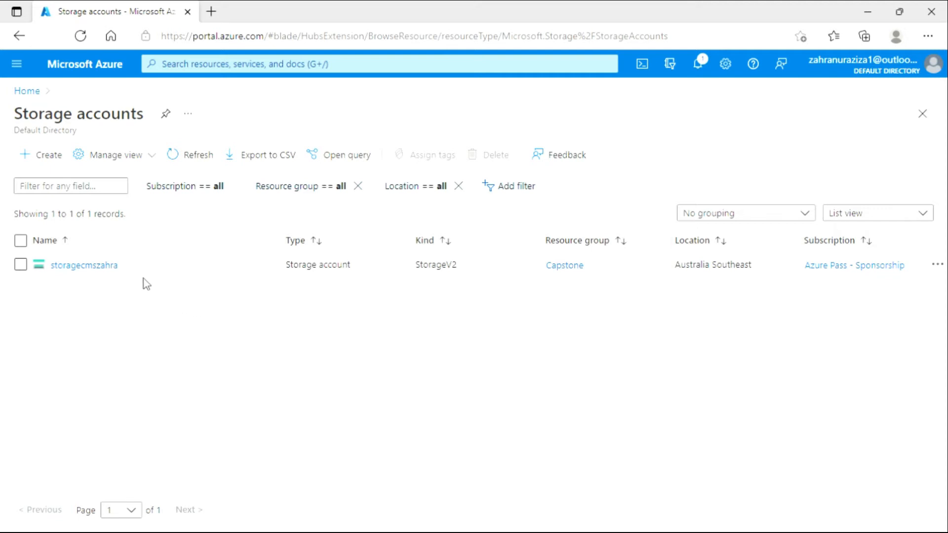
# Open the existing storage account from the list and examine its essentials and its blob, file, queue, table, security and networking properties.
pyautogui.moveTo(100, 272)
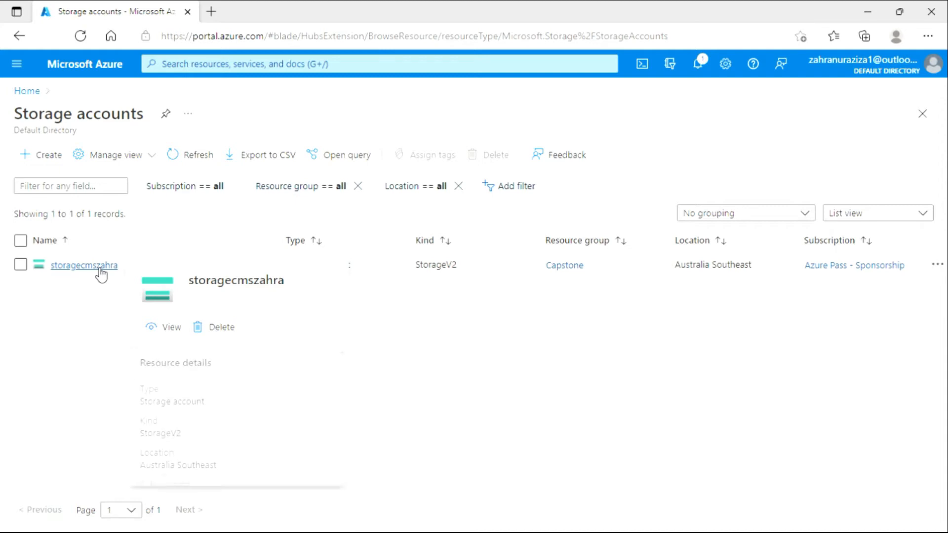
pyautogui.click(101, 269)
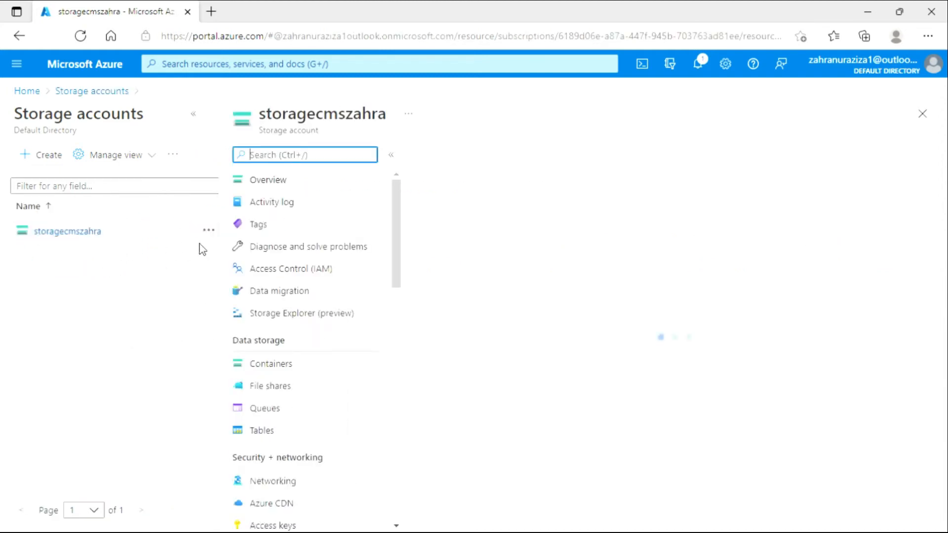
pyautogui.click(194, 115)
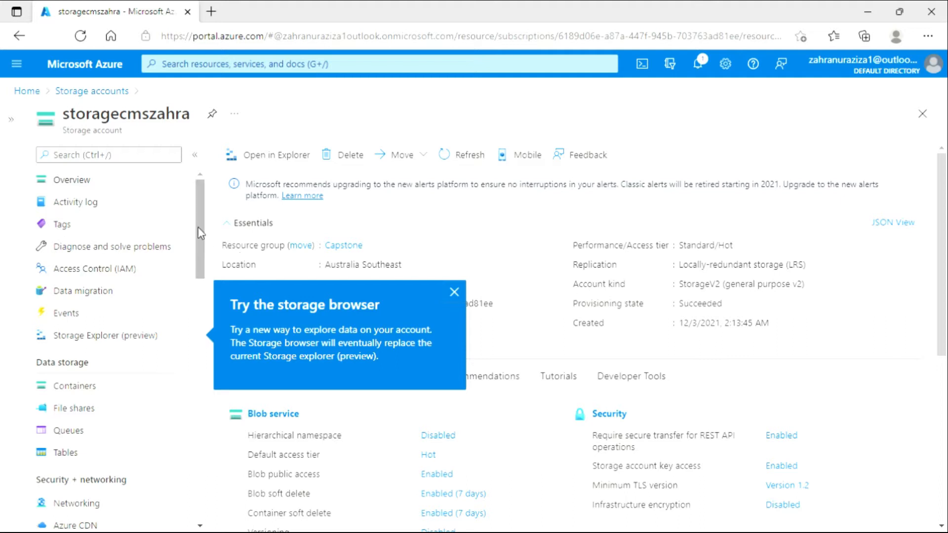
pyautogui.click(455, 292)
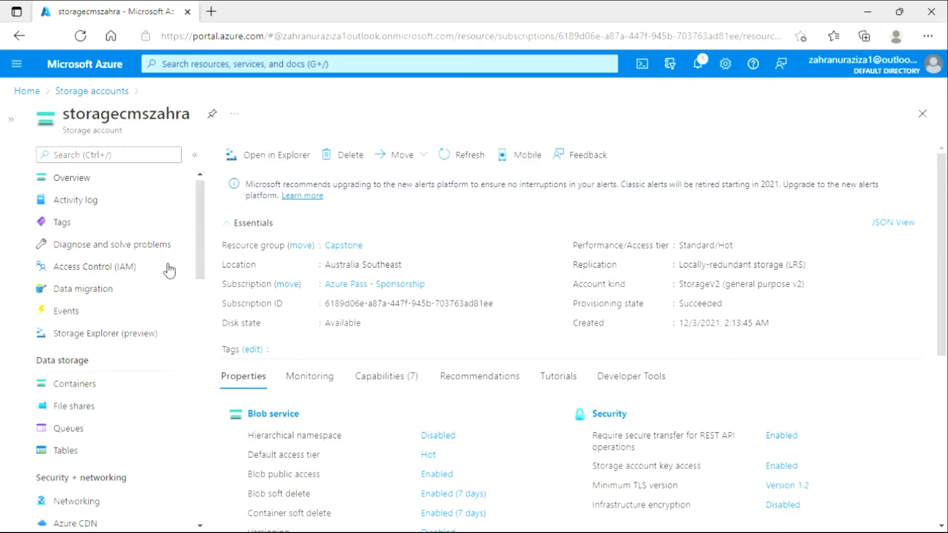
pyautogui.scroll(-3, 383, 364)
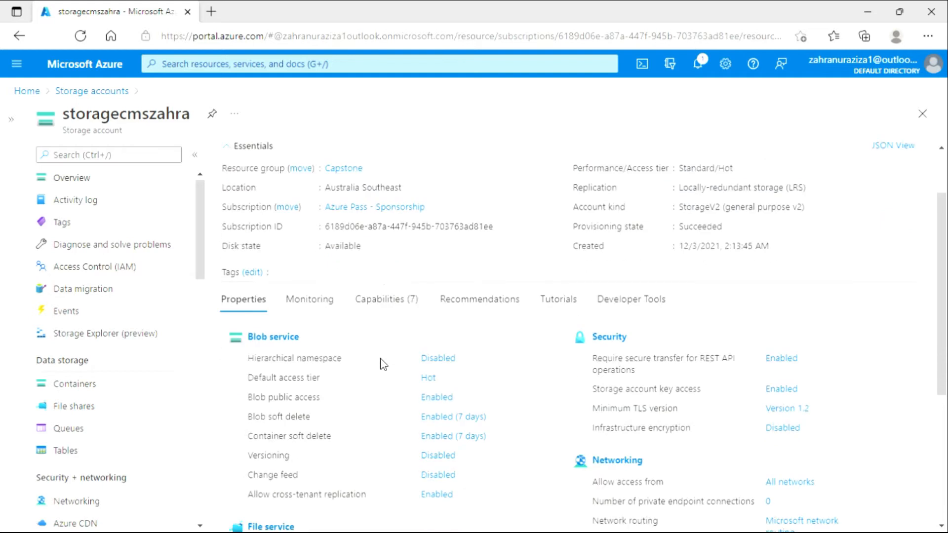
pyautogui.scroll(-3, 383, 364)
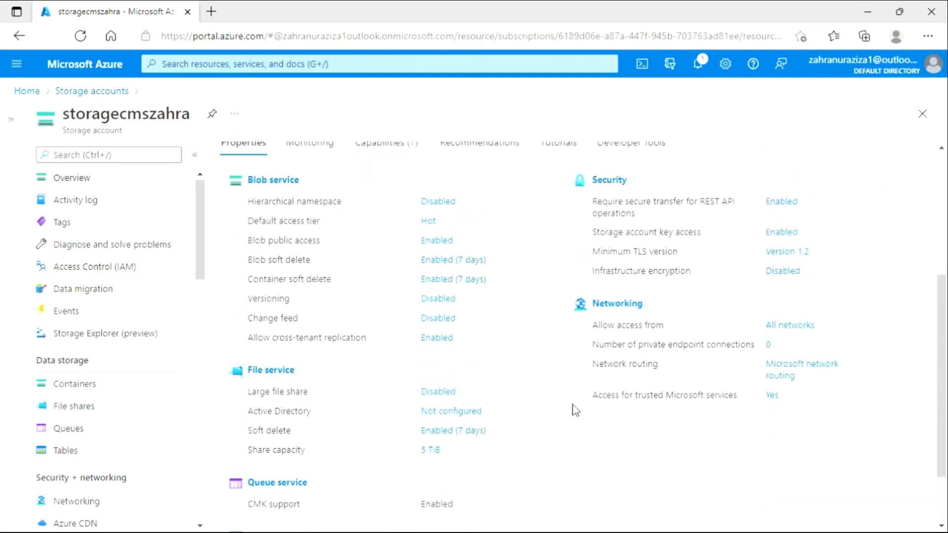
pyautogui.scroll(2, 573, 409)
pyautogui.scroll(-3, 573, 408)
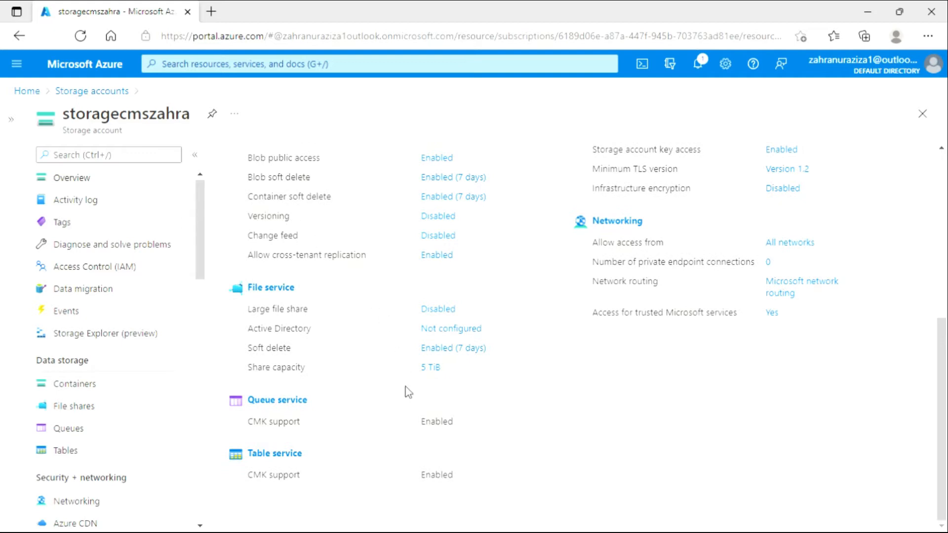
pyautogui.scroll(2, 409, 393)
pyautogui.scroll(-2, 408, 392)
# Open the account's containers and examine the public access level options for a new container, discarding the form.
pyautogui.click(120, 393)
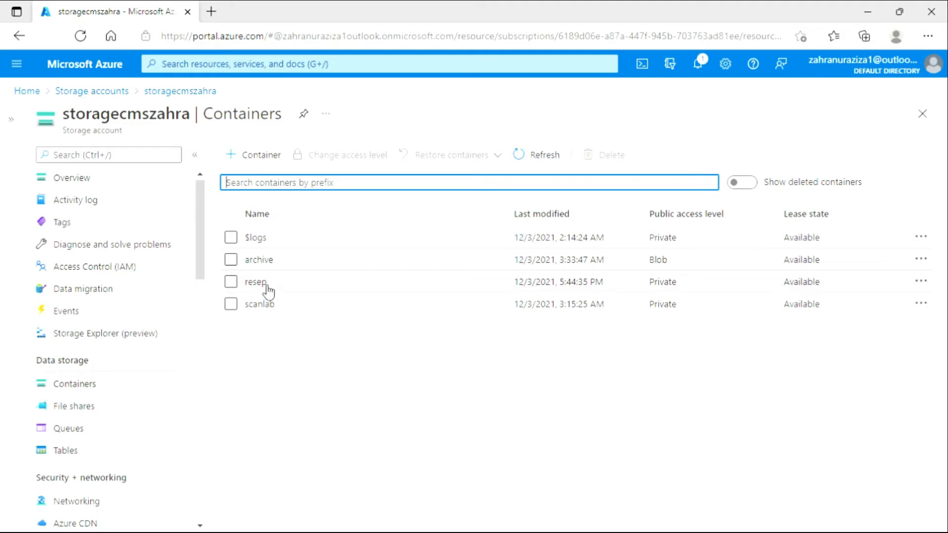
pyautogui.click(254, 157)
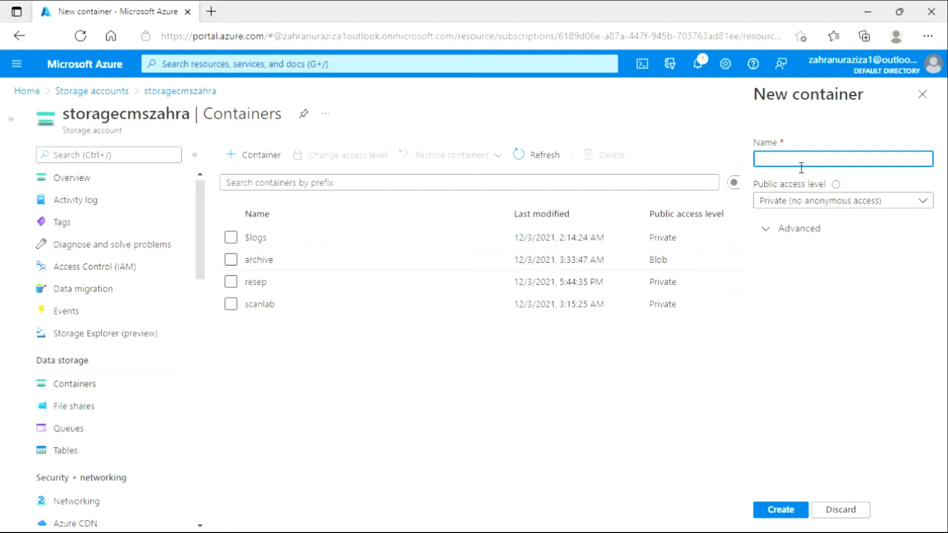
pyautogui.click(907, 202)
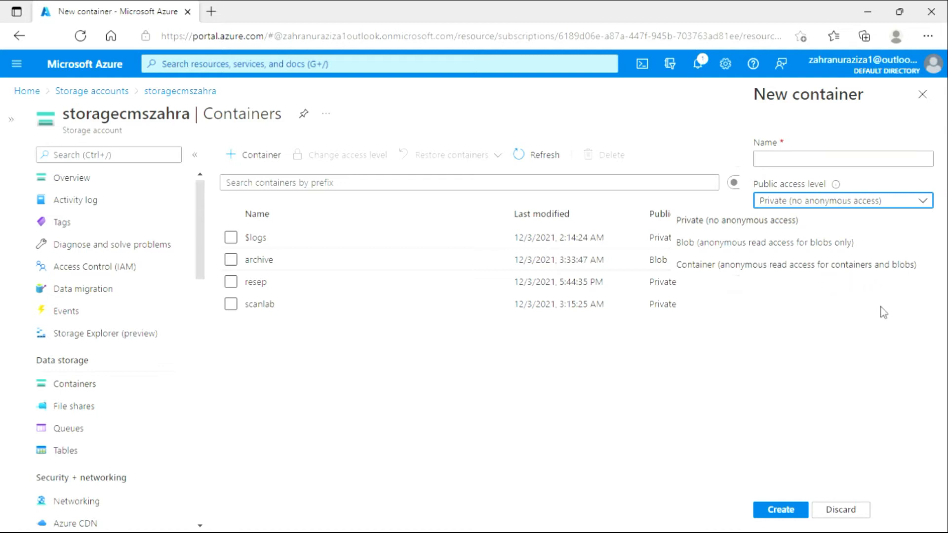
pyautogui.click(674, 393)
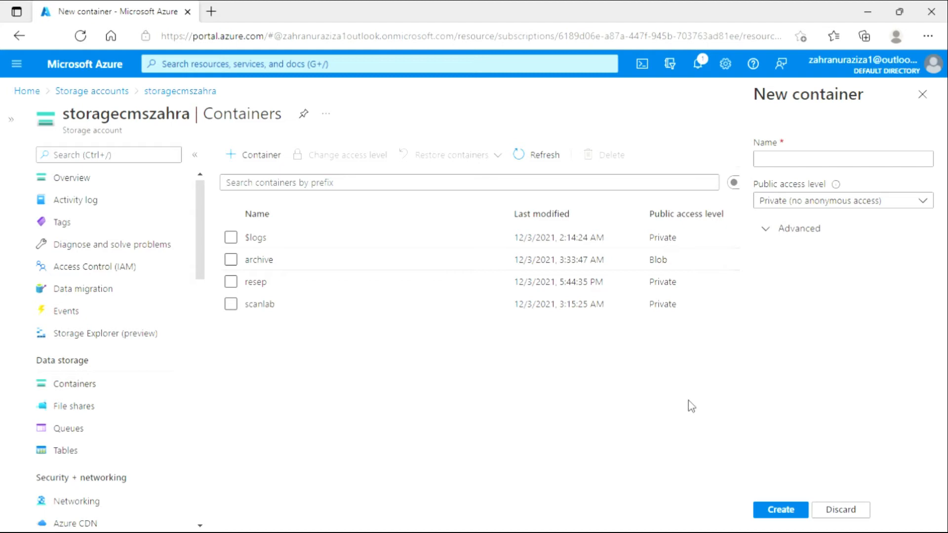
pyautogui.click(923, 94)
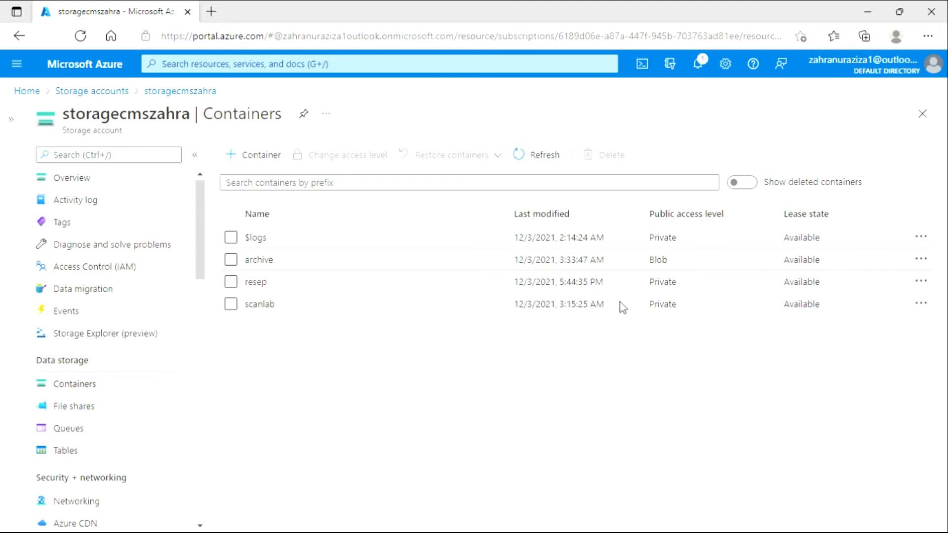
# Open the resep container's properties and look through them.
pyautogui.click(594, 289)
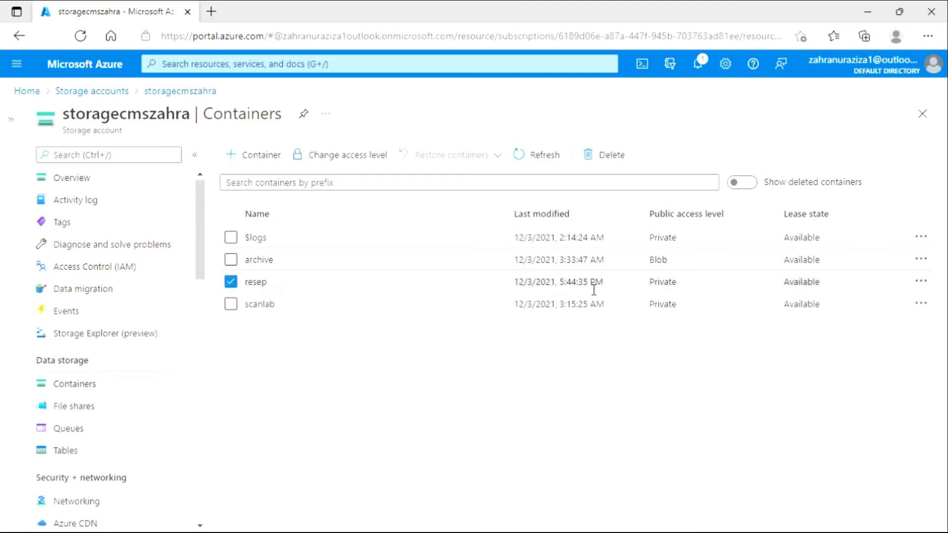
pyautogui.click(894, 283)
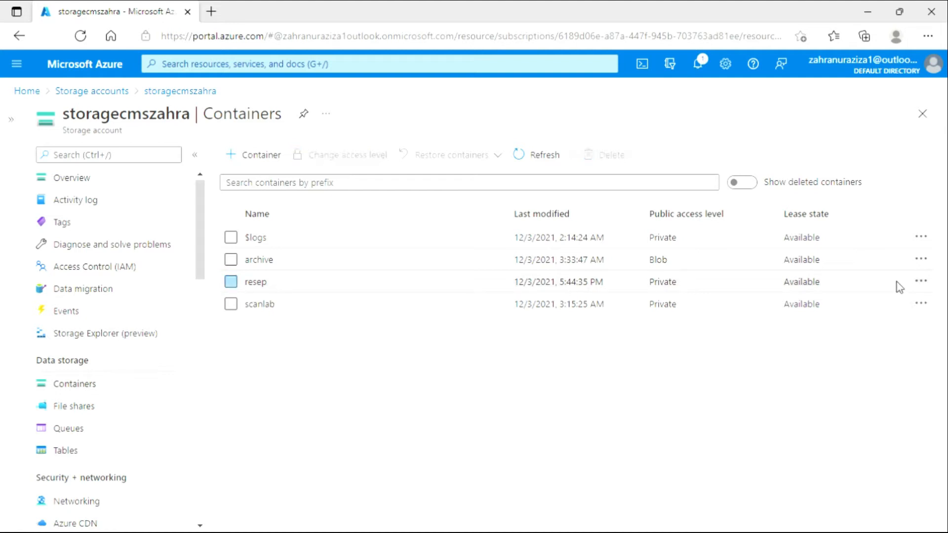
pyautogui.click(921, 281)
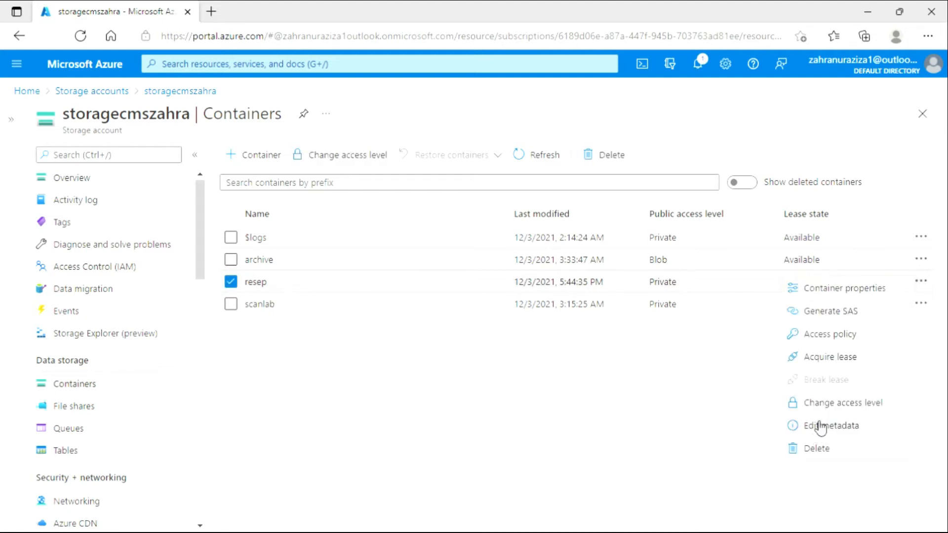
pyautogui.click(809, 290)
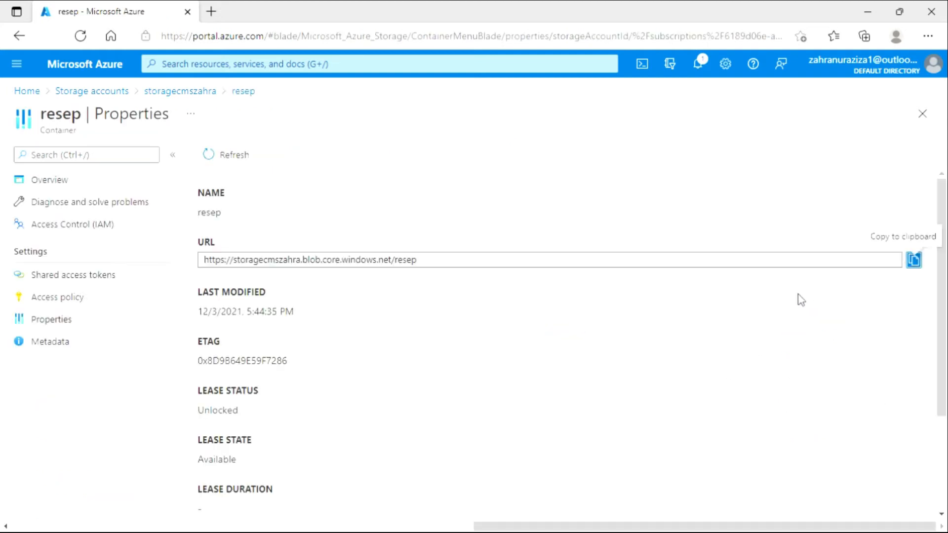
pyautogui.scroll(-2, 703, 332)
pyautogui.scroll(2, 703, 332)
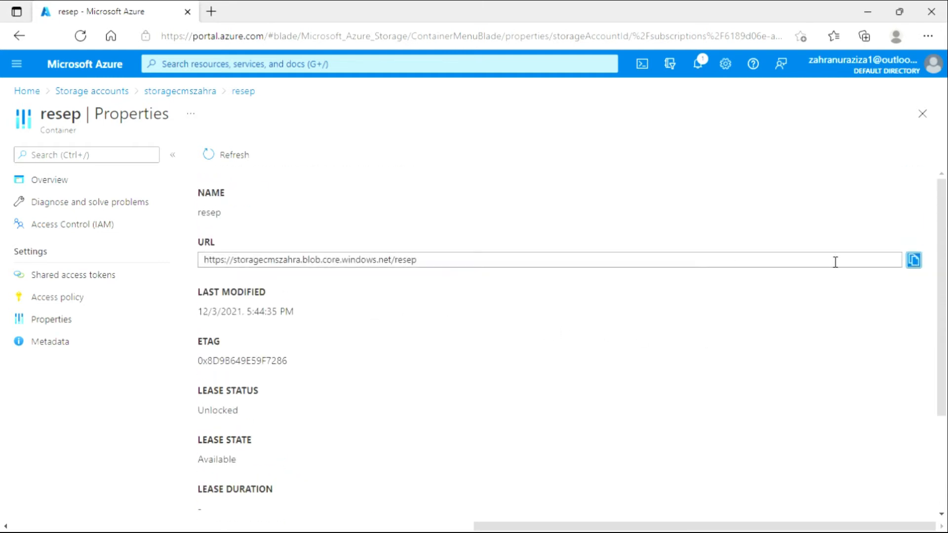
# Copy the resep container's URL and try it in a new browser tab, closing that tab when done.
pyautogui.click(922, 272)
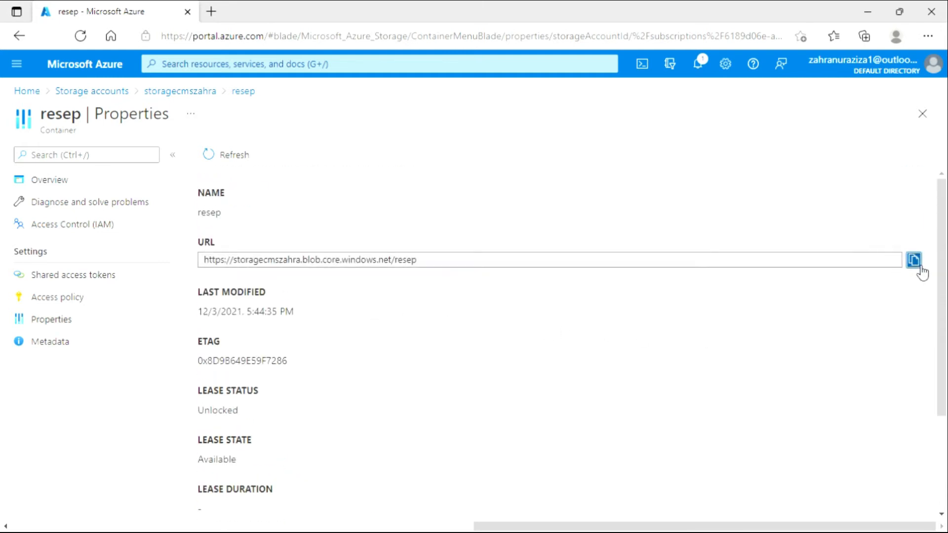
pyautogui.click(212, 11)
pyautogui.hotkey('ctrl', 'v')
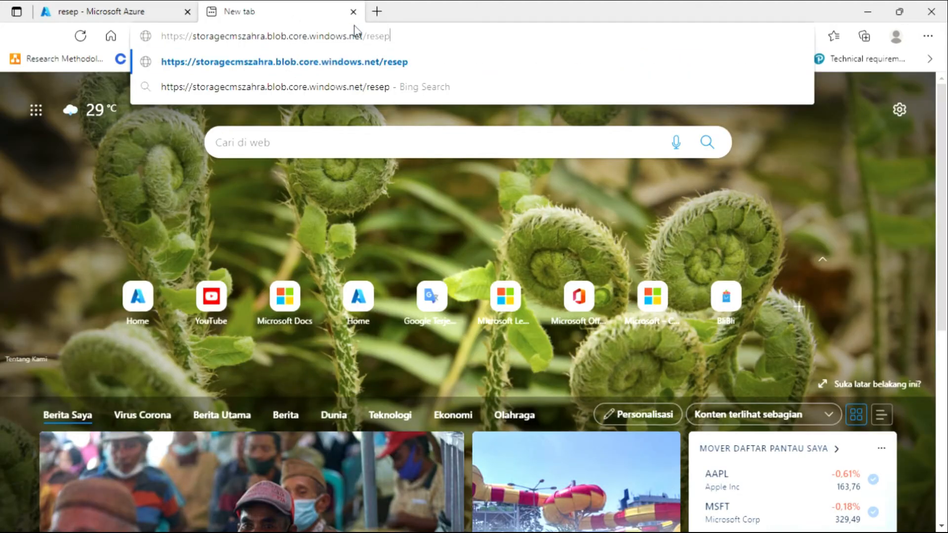
pyautogui.press('Return')
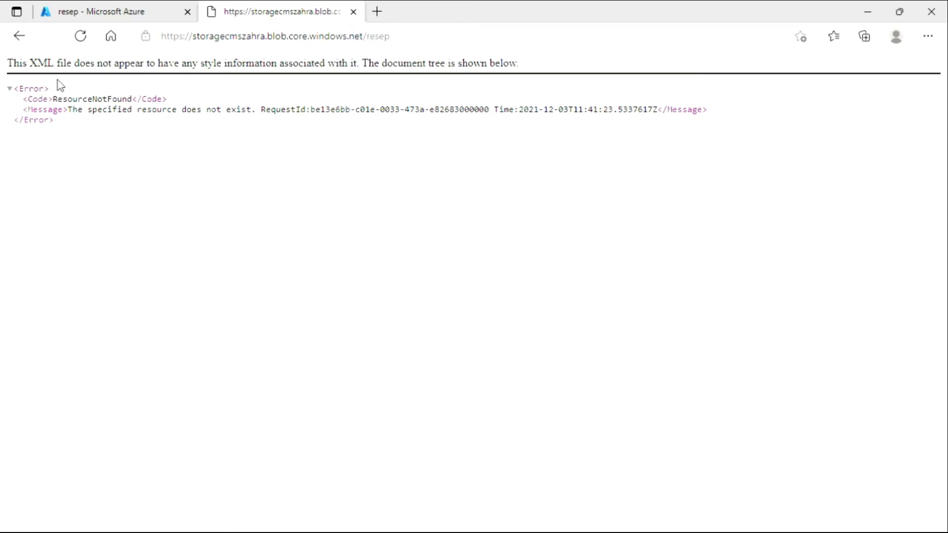
pyautogui.click(354, 12)
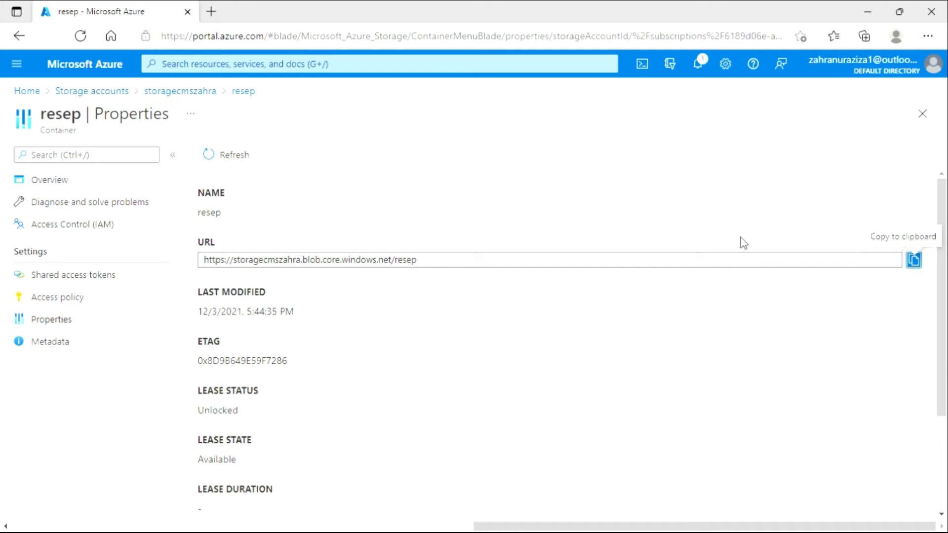
# Leave the resep container's properties and open Storage Explorer (preview) for the storage account.
pyautogui.click(922, 114)
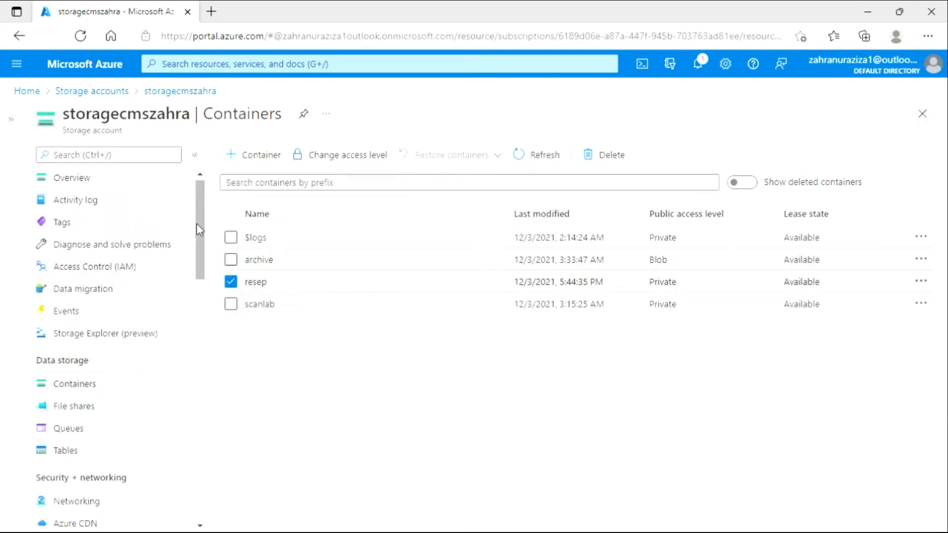
pyautogui.moveTo(198, 223); pyautogui.dragTo(201, 205)
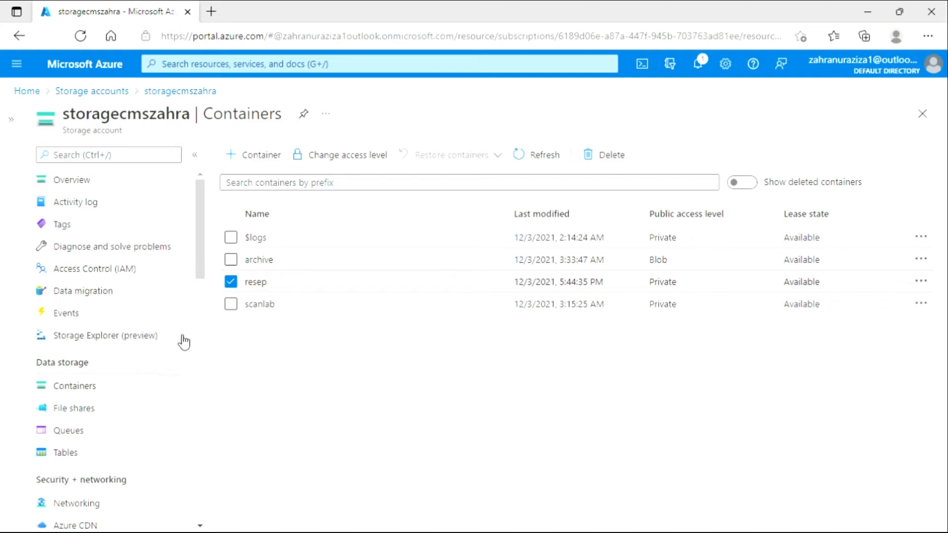
pyautogui.click(157, 336)
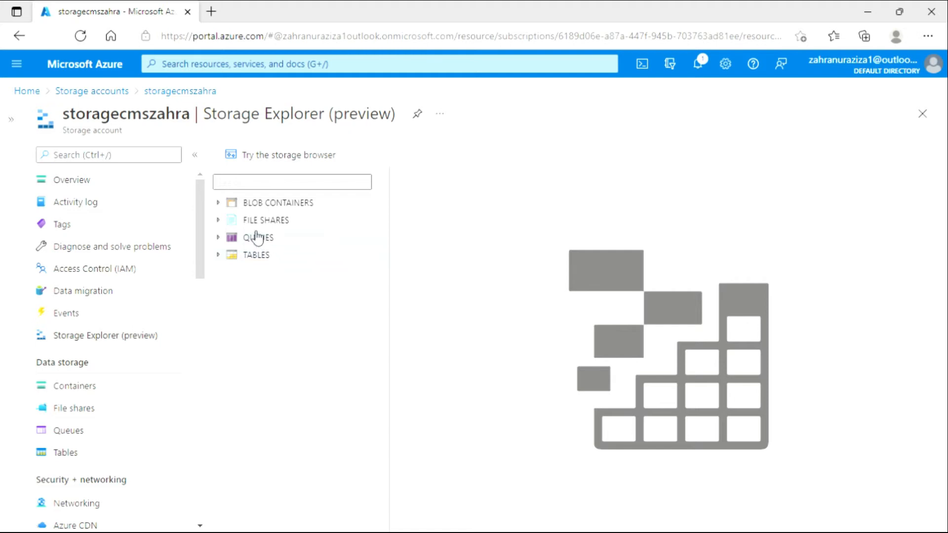
# Browse the scanlab blob container in Storage Explorer and look through the actions available for R.jfif, including changing its access tier.
pyautogui.click(223, 204)
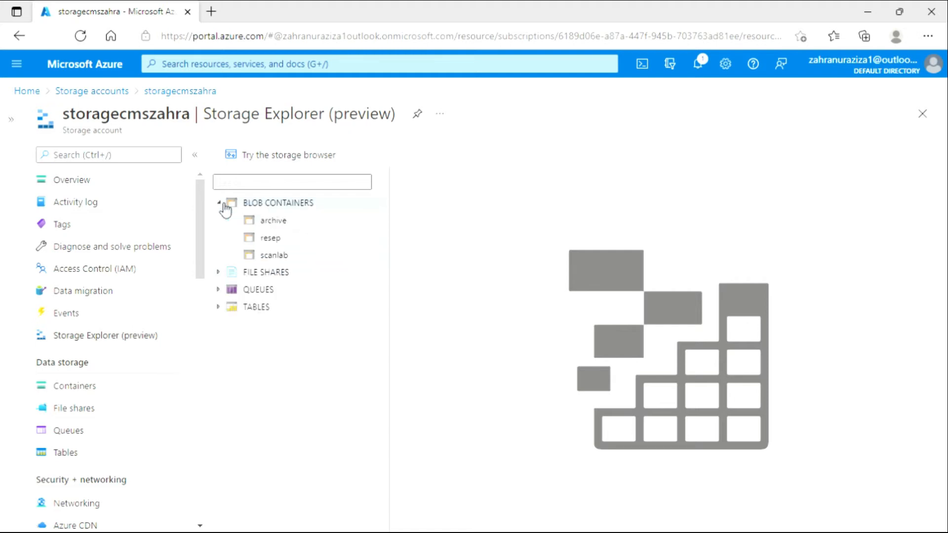
pyautogui.click(270, 256)
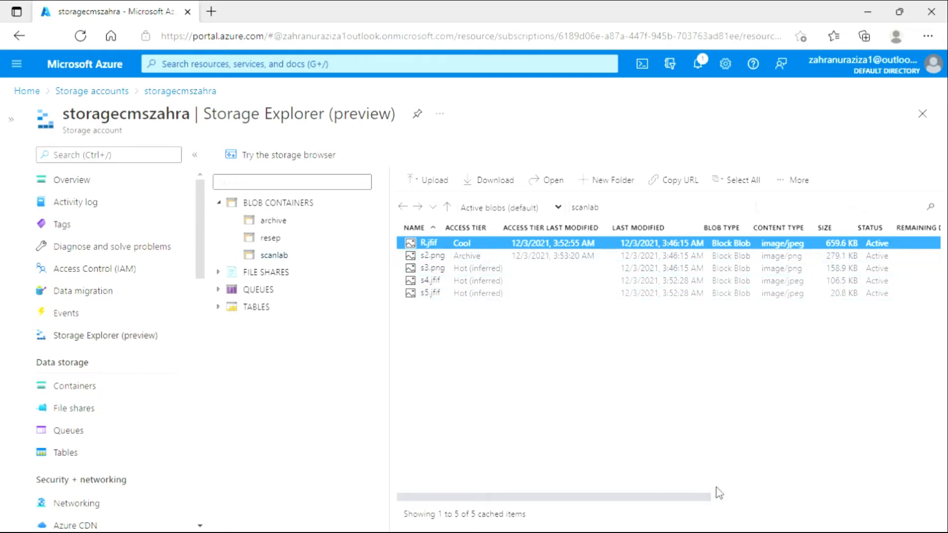
pyautogui.moveTo(701, 497)
pyautogui.mouseDown()
pyautogui.moveTo(802, 495)
pyautogui.moveTo(691, 494)
pyautogui.mouseUp()
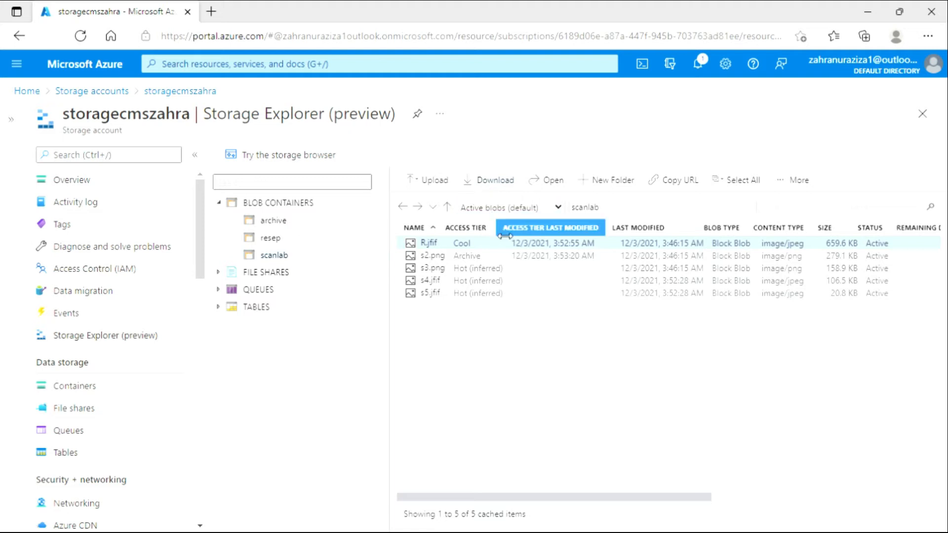
pyautogui.click(469, 245)
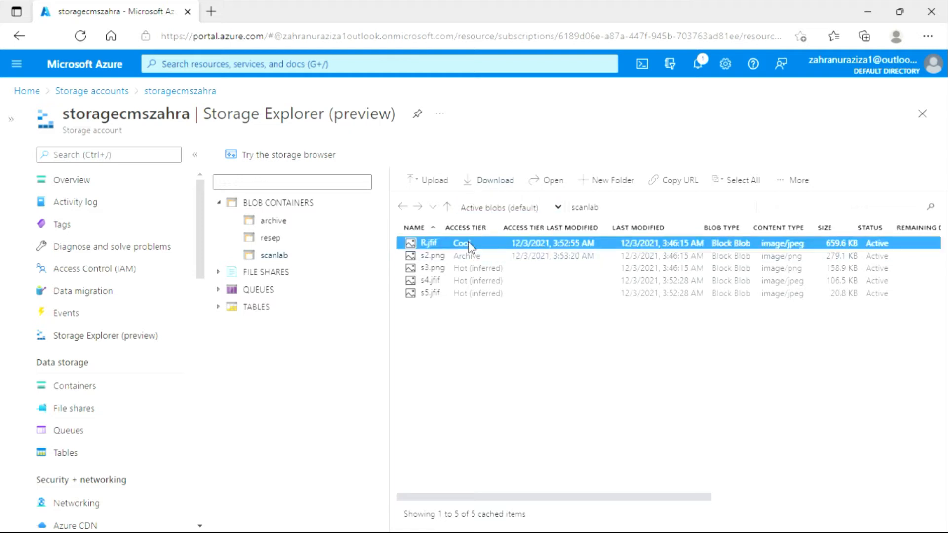
pyautogui.rightClick(469, 245)
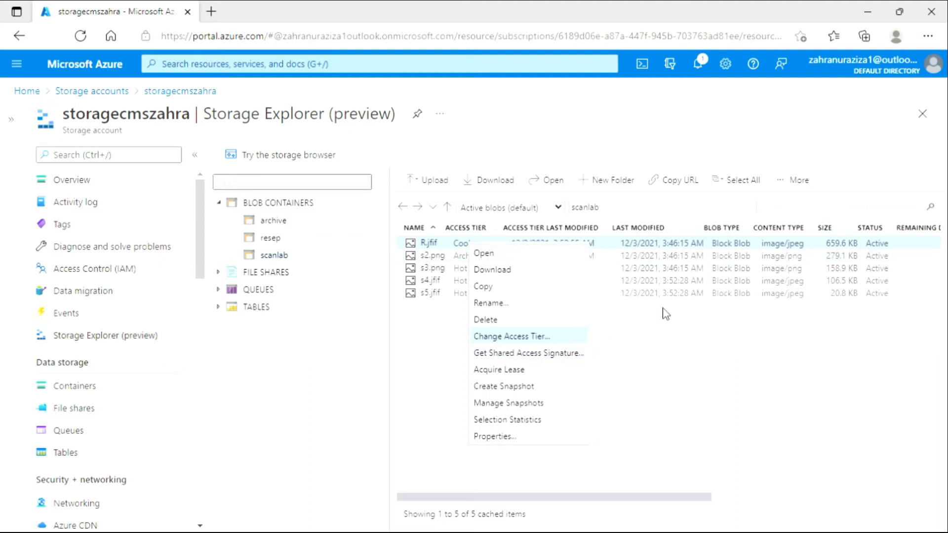
pyautogui.click(666, 323)
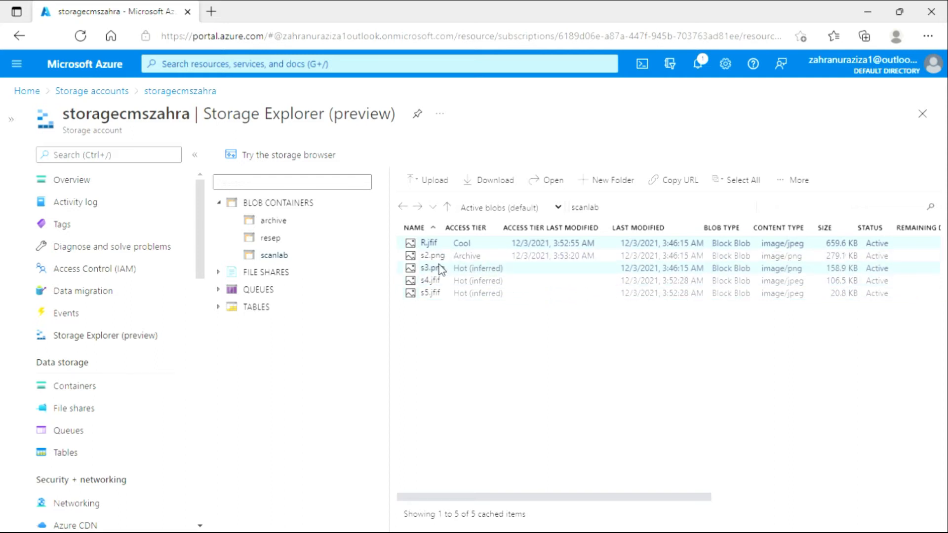
# Open R.jfif from the scanlab container and dismiss the file download prompt without downloading.
pyautogui.click(427, 244)
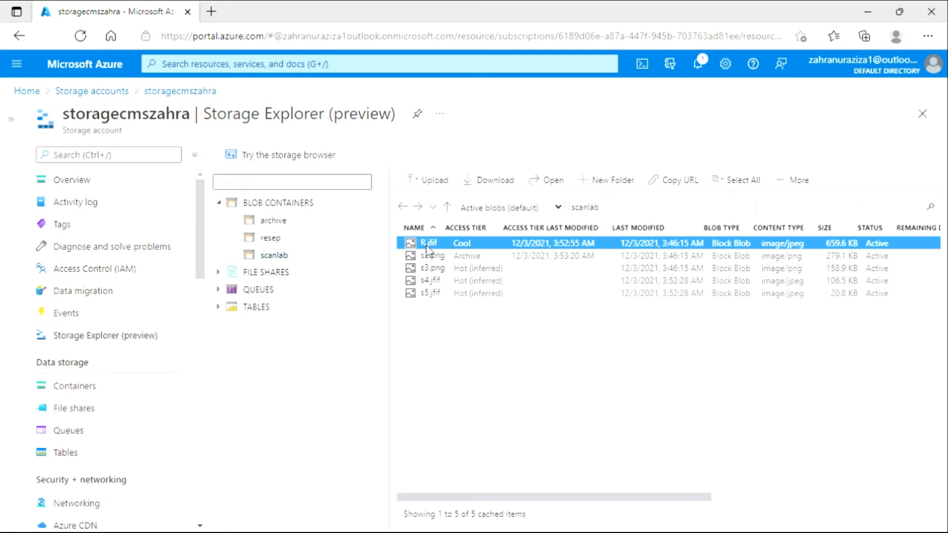
pyautogui.doubleClick(427, 244)
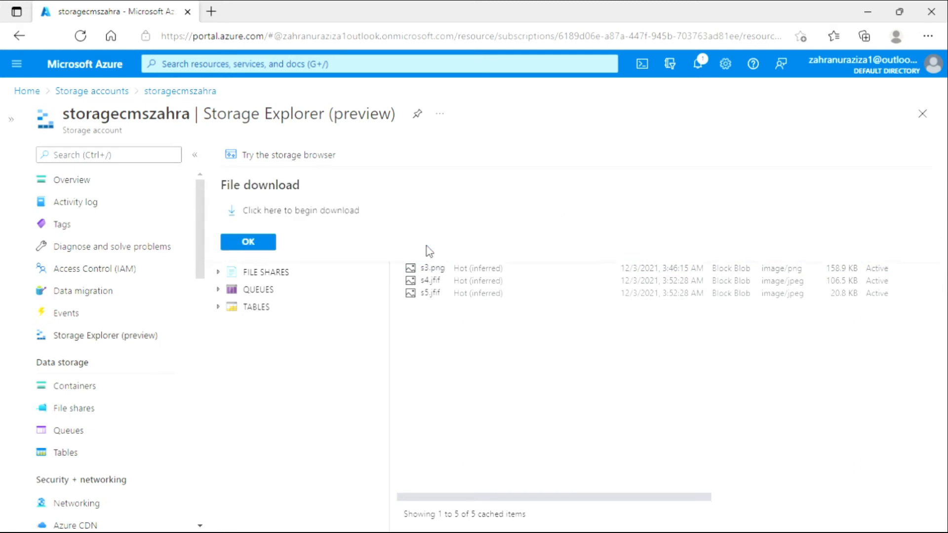
pyautogui.click(268, 243)
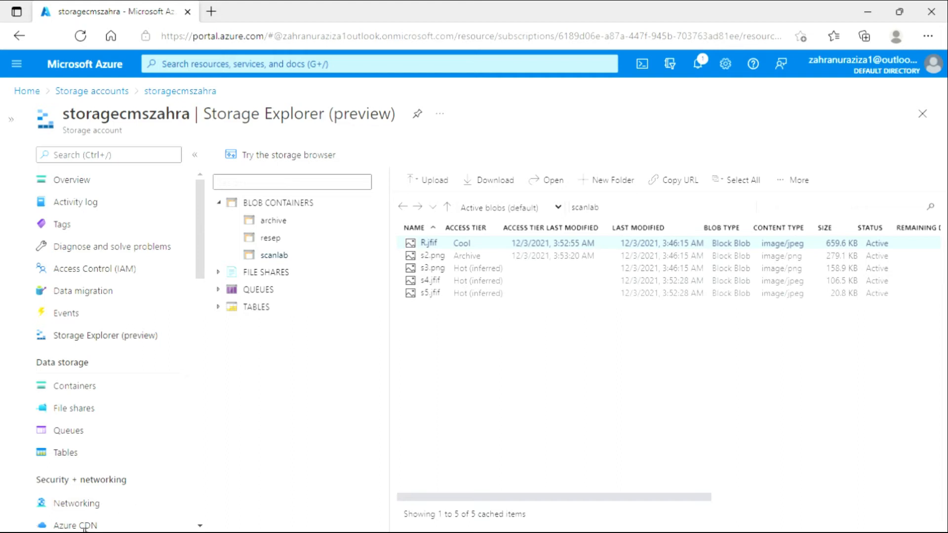
# Leave Storage Explorer, reopen the storage account from the storage accounts list and display its containers.
pyautogui.click(920, 121)
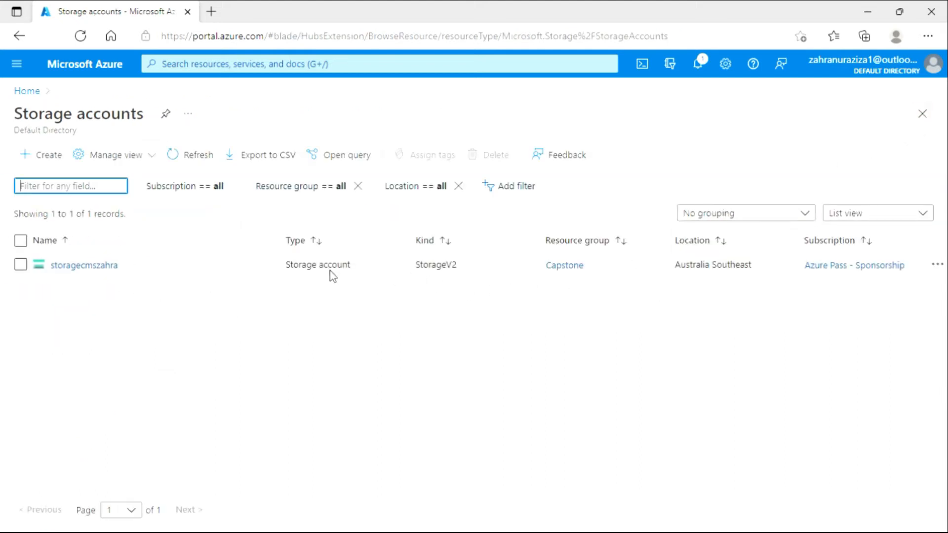
pyautogui.click(116, 265)
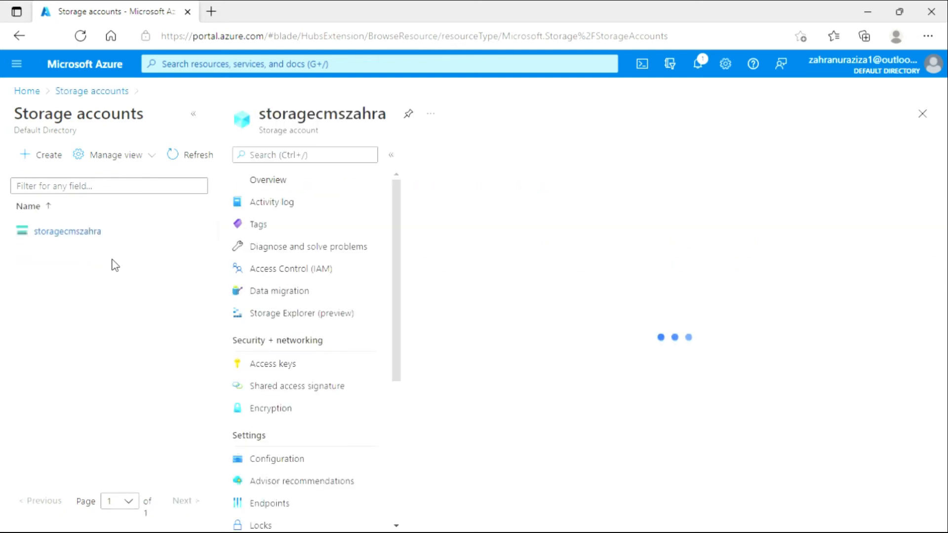
pyautogui.click(205, 121)
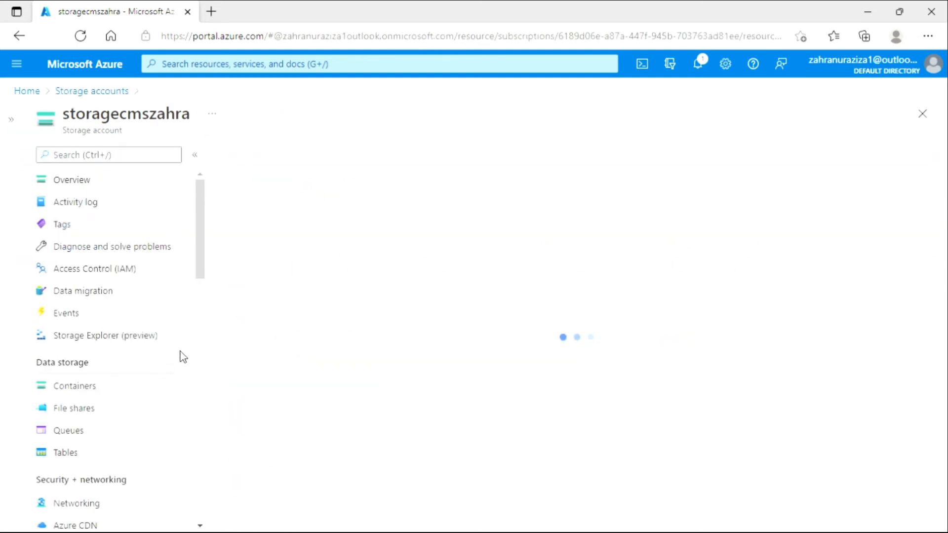
pyautogui.scroll(-1, 178, 374)
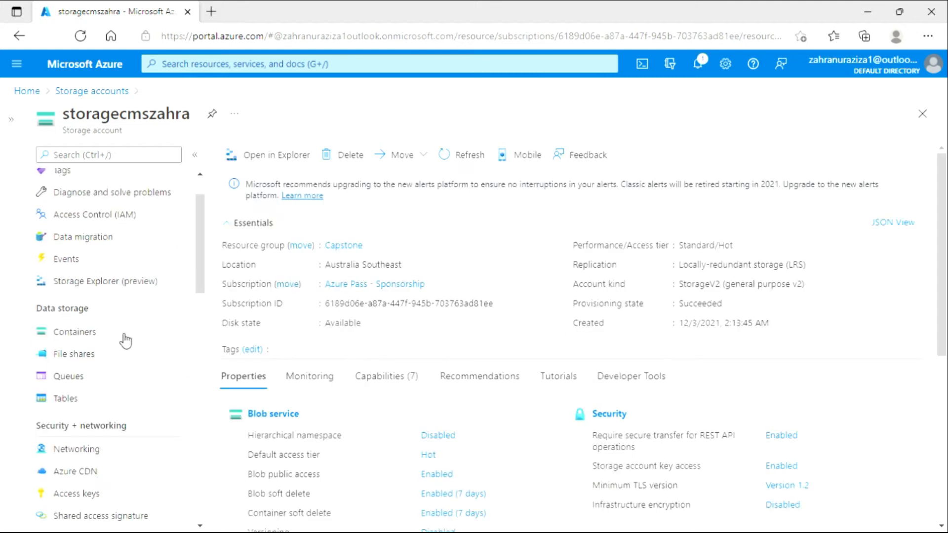
pyautogui.moveTo(203, 263)
pyautogui.mouseDown()
pyautogui.moveTo(205, 272)
pyautogui.moveTo(206, 260)
pyautogui.mouseUp()
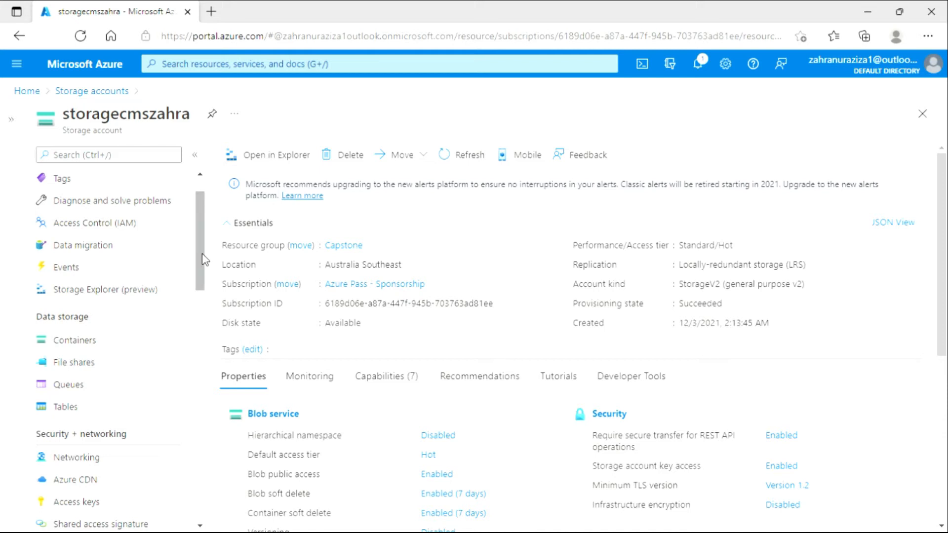
pyautogui.moveTo(204, 260); pyautogui.dragTo(202, 244)
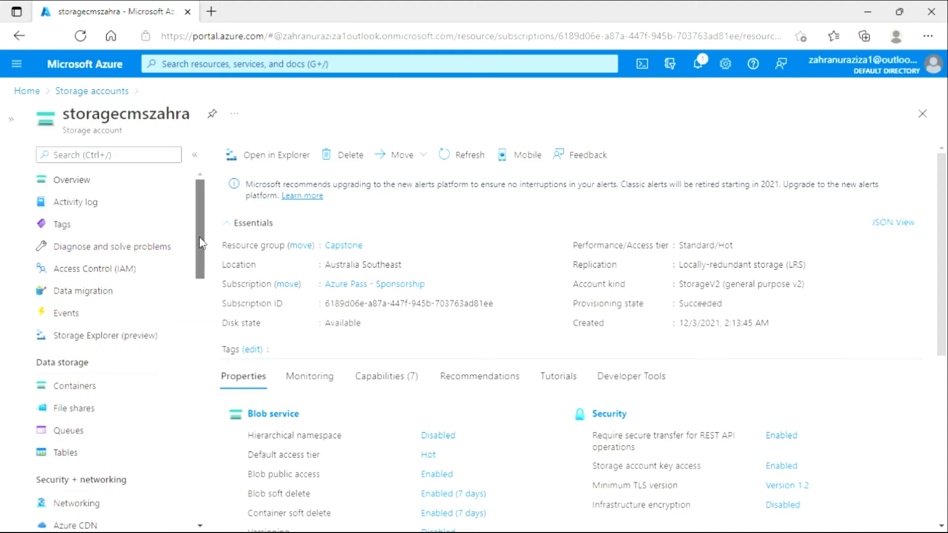
pyautogui.click(113, 392)
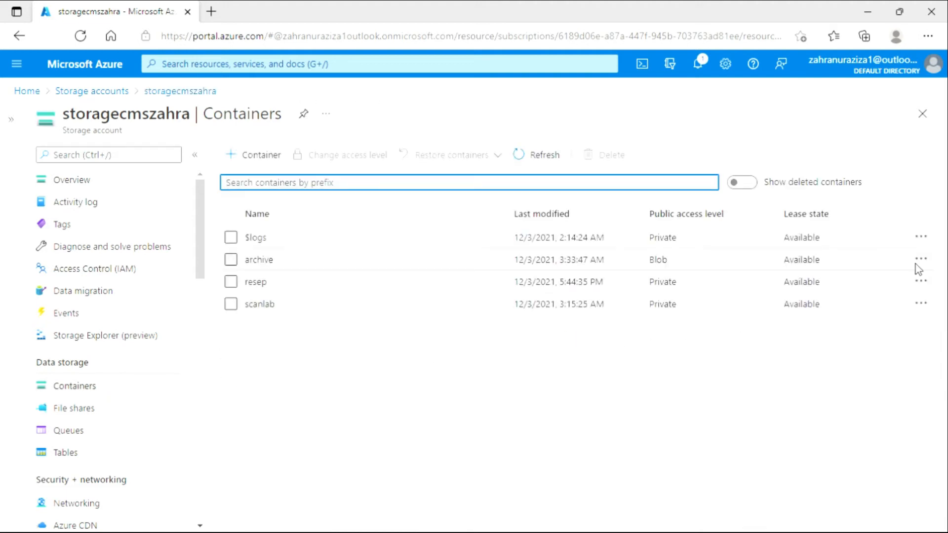
# Look through the resep container's properties, access policy and Access Control (IAM) pages, and return to the container list.
pyautogui.click(933, 241)
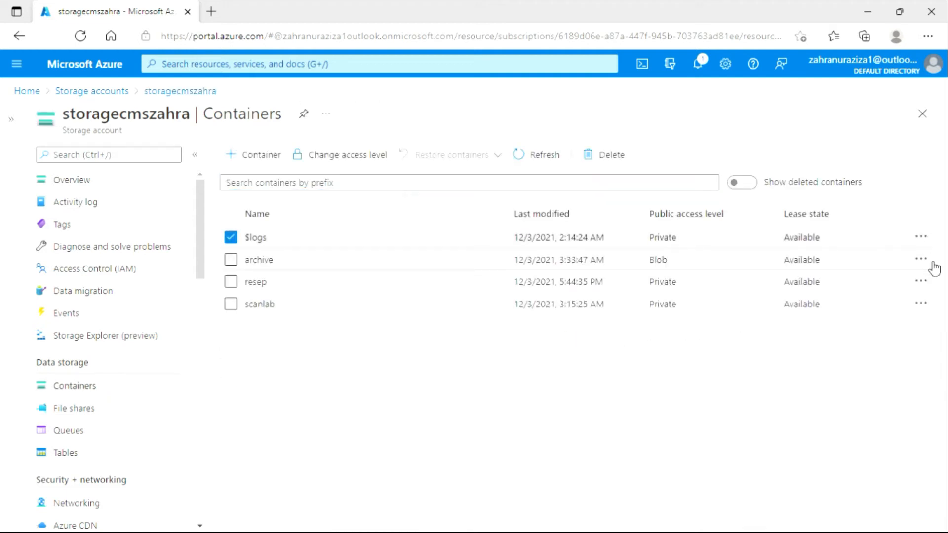
pyautogui.click(230, 237)
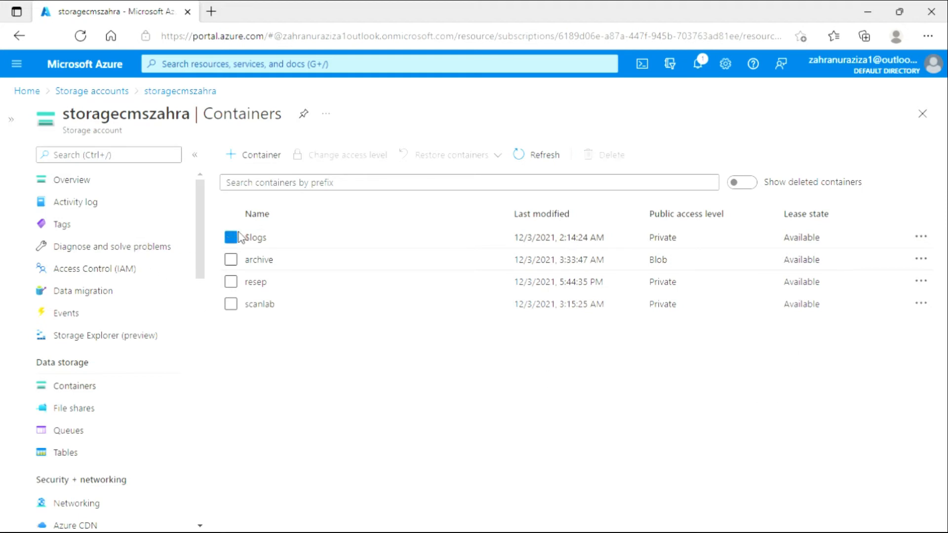
pyautogui.click(923, 287)
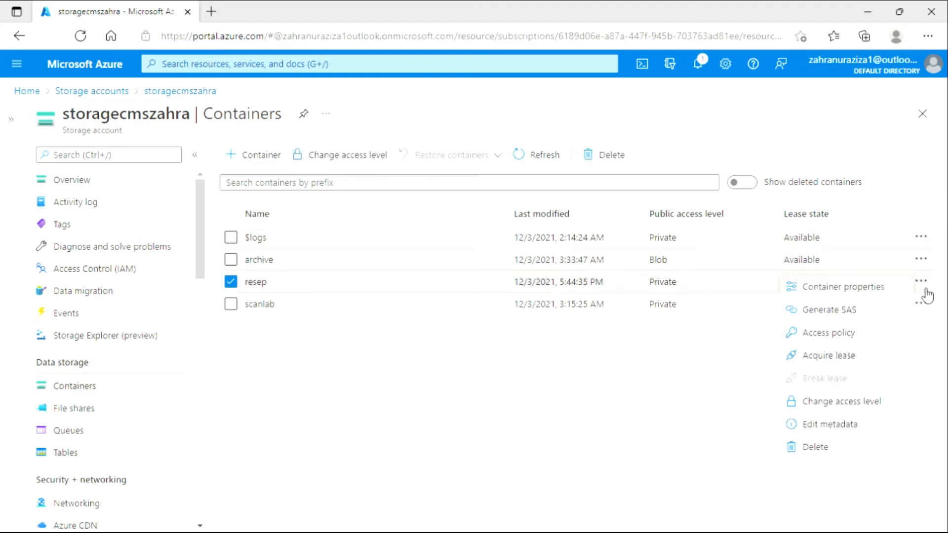
pyautogui.click(859, 295)
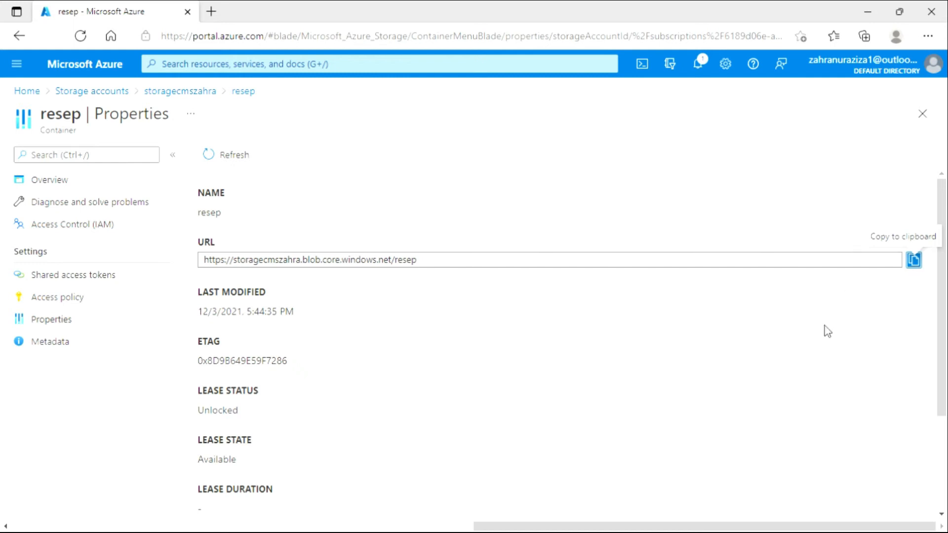
pyautogui.click(81, 305)
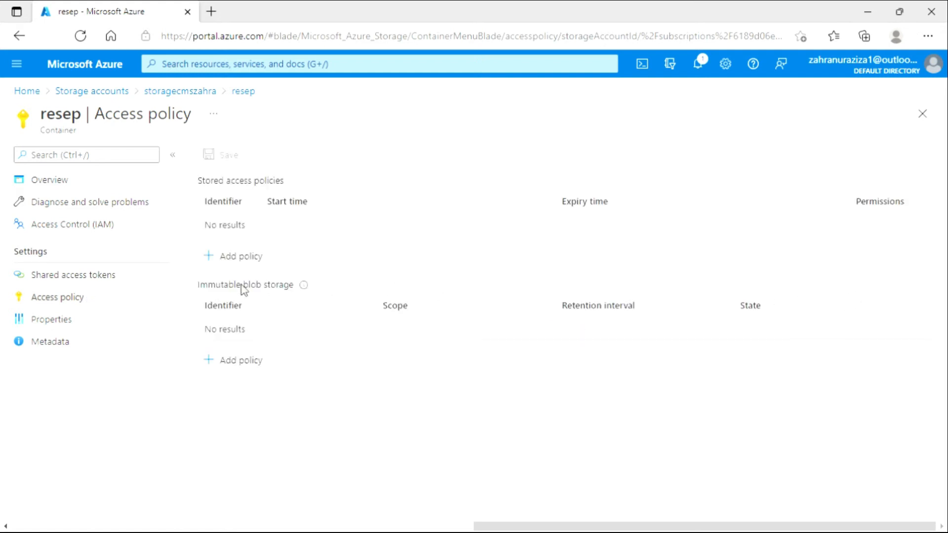
pyautogui.click(144, 223)
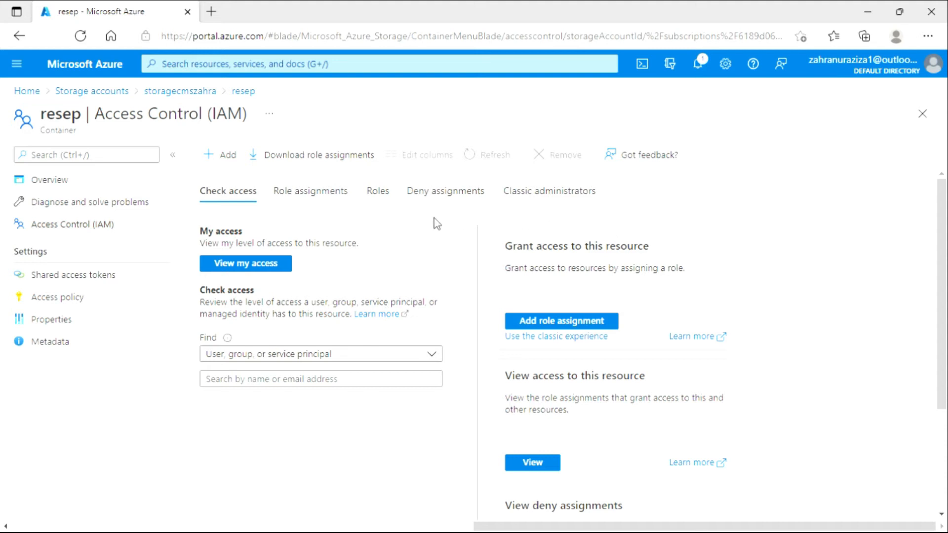
pyautogui.click(922, 114)
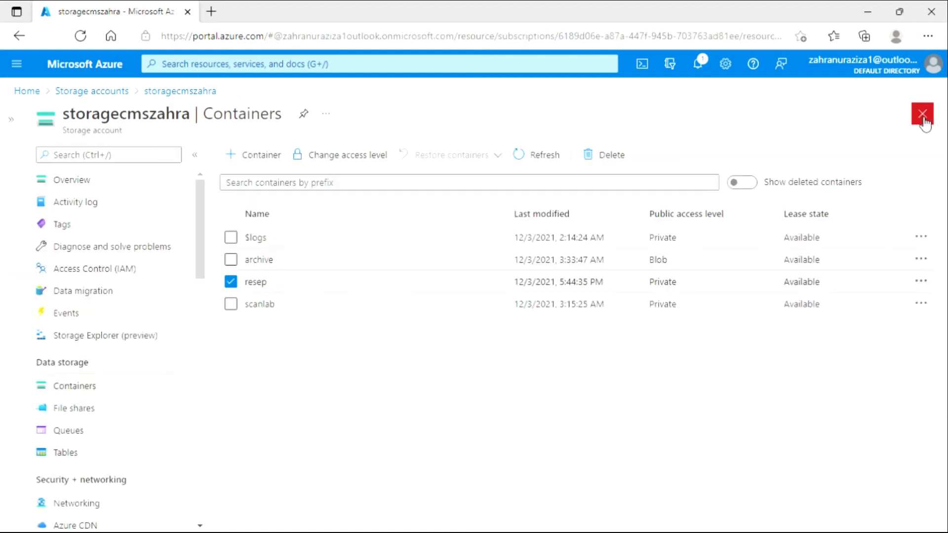
# Open the storage account's Access Control (IAM) page and look through its options for checking and granting access.
pyautogui.moveTo(202, 242); pyautogui.dragTo(203, 307)
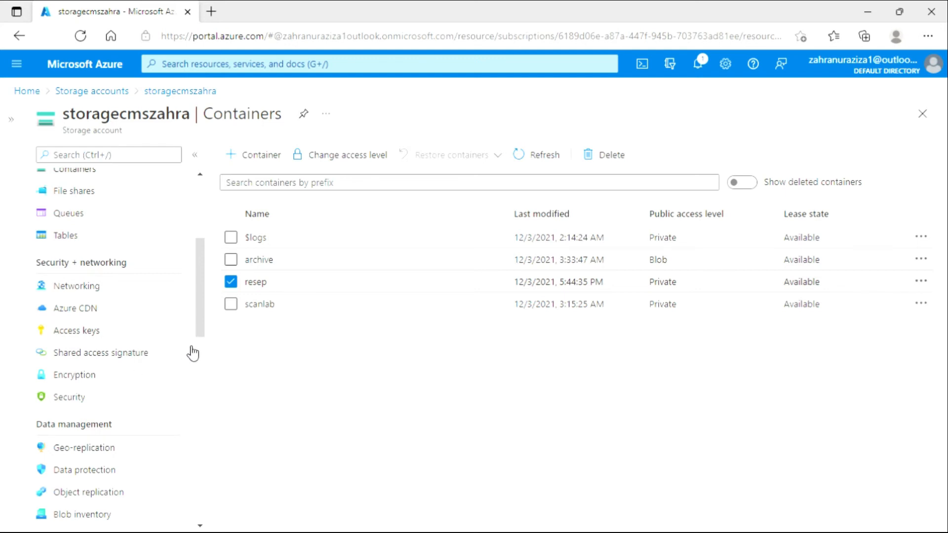
pyautogui.moveTo(197, 323); pyautogui.dragTo(200, 273)
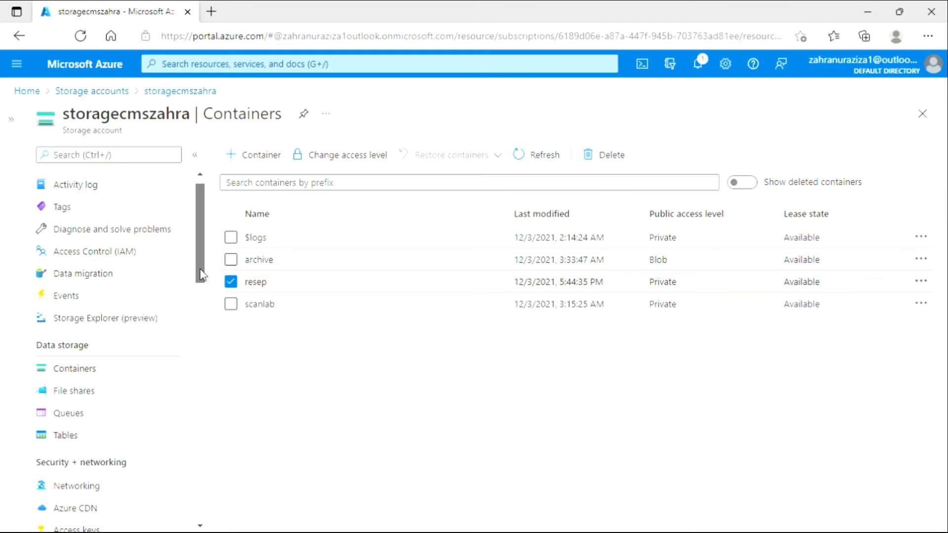
pyautogui.click(141, 254)
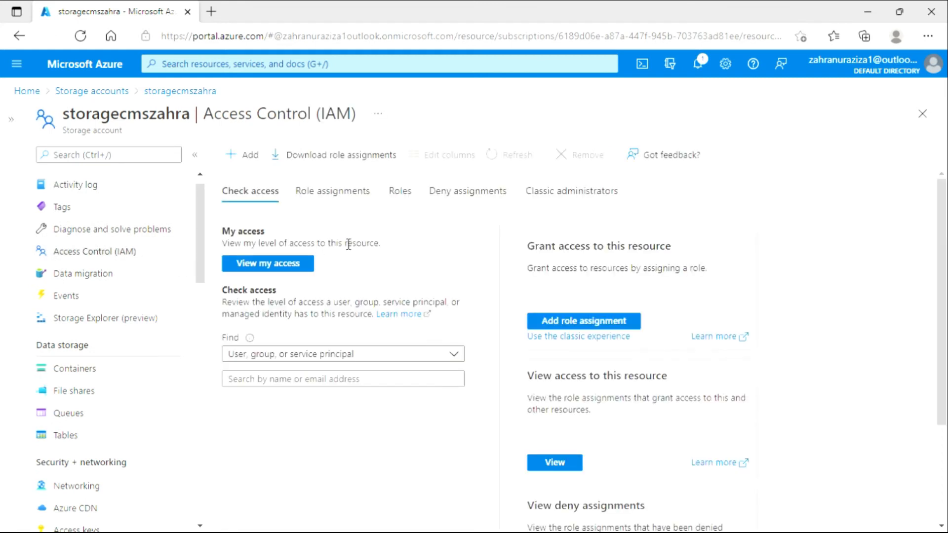
pyautogui.scroll(1, 195, 218)
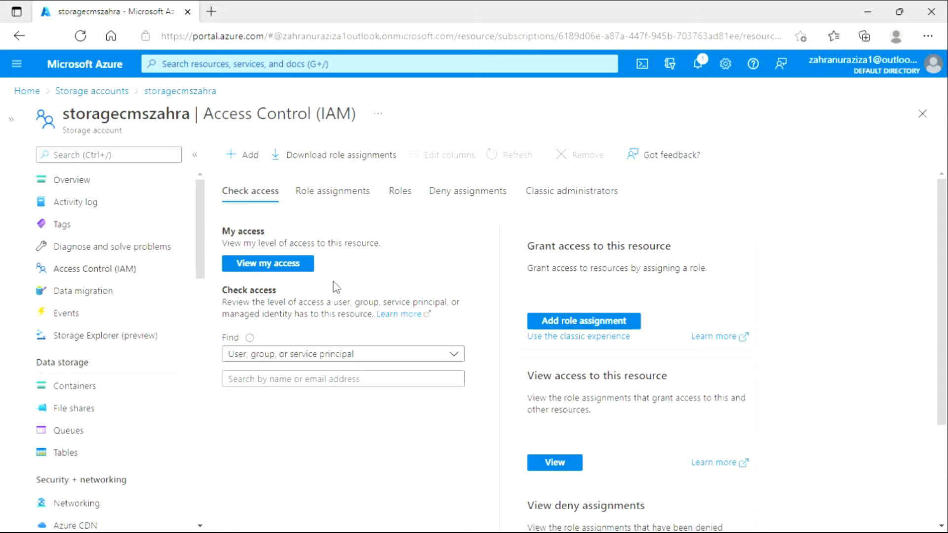
pyautogui.scroll(-2, 335, 285)
pyautogui.scroll(-1, 387, 327)
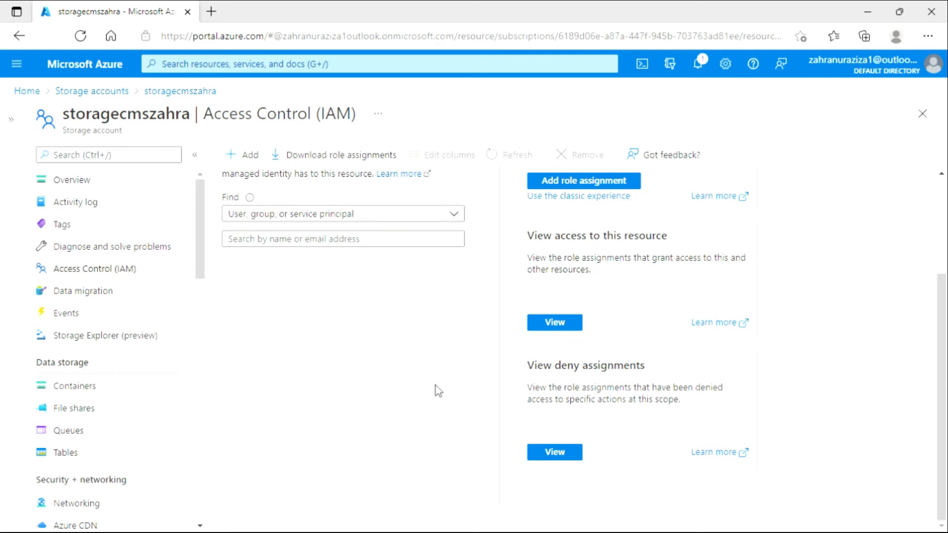
pyautogui.scroll(3, 402, 424)
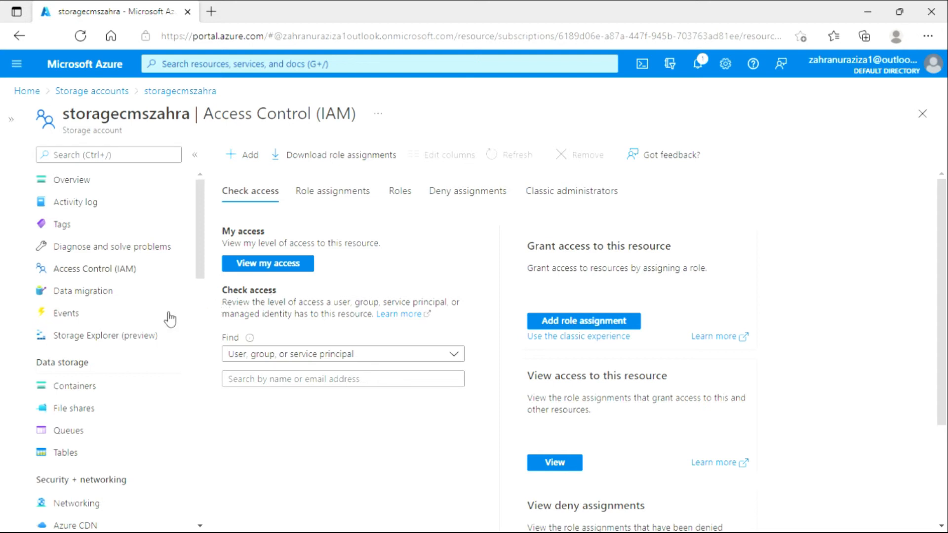
# Open rule1 in the storage account's lifecycle management and review its details and base blob conditions.
pyautogui.moveTo(202, 267); pyautogui.dragTo(193, 375)
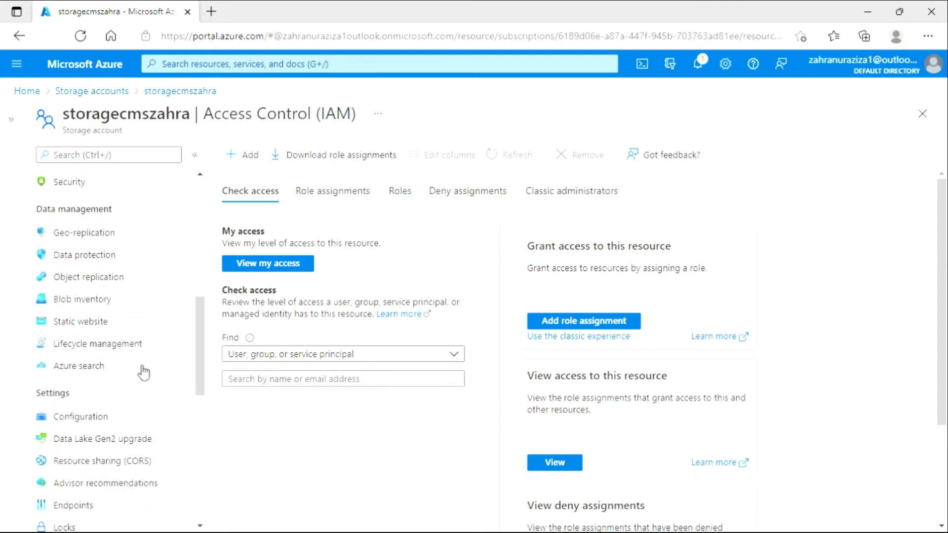
pyautogui.click(124, 346)
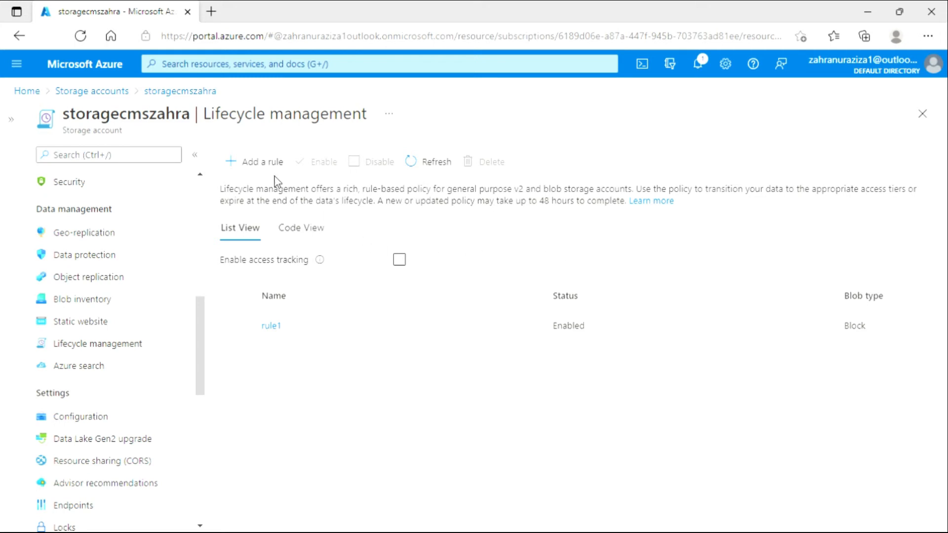
pyautogui.click(272, 327)
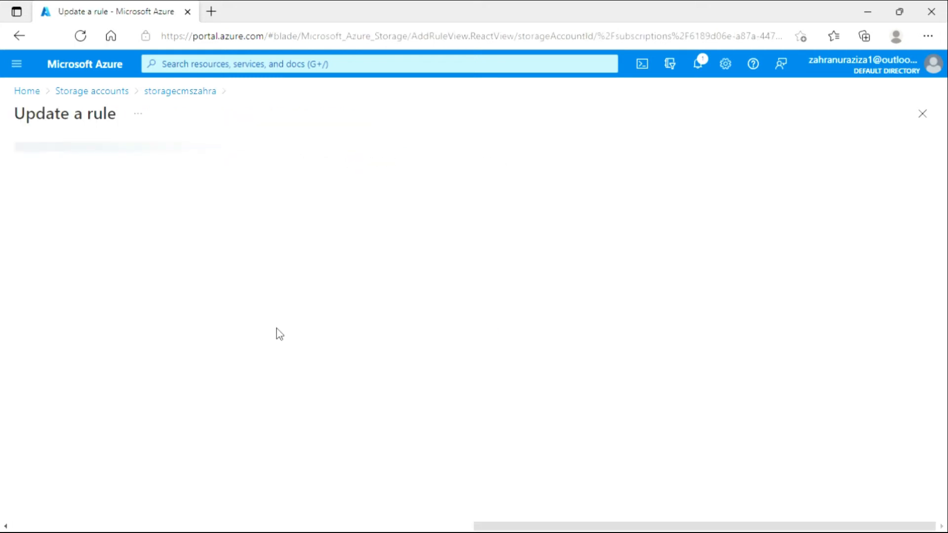
pyautogui.scroll(-1, 308, 331)
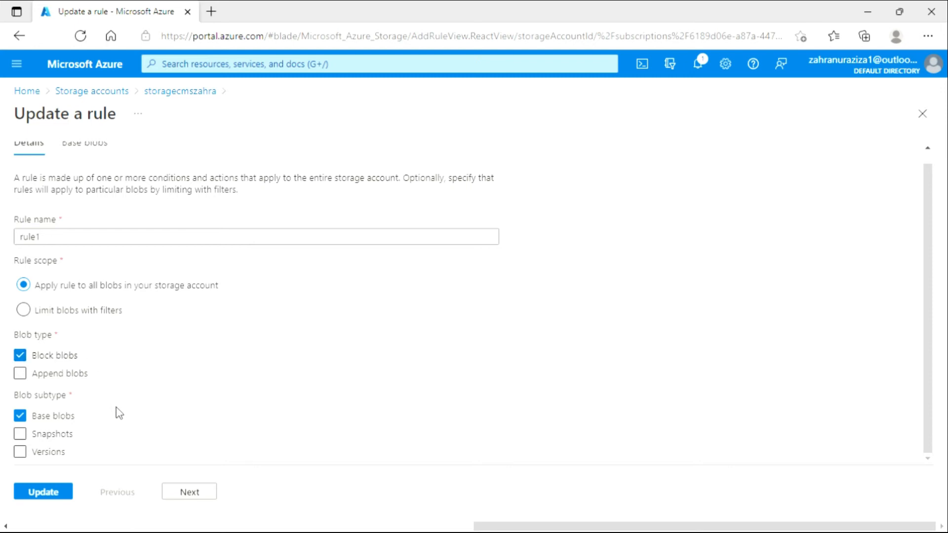
pyautogui.scroll(1, 123, 414)
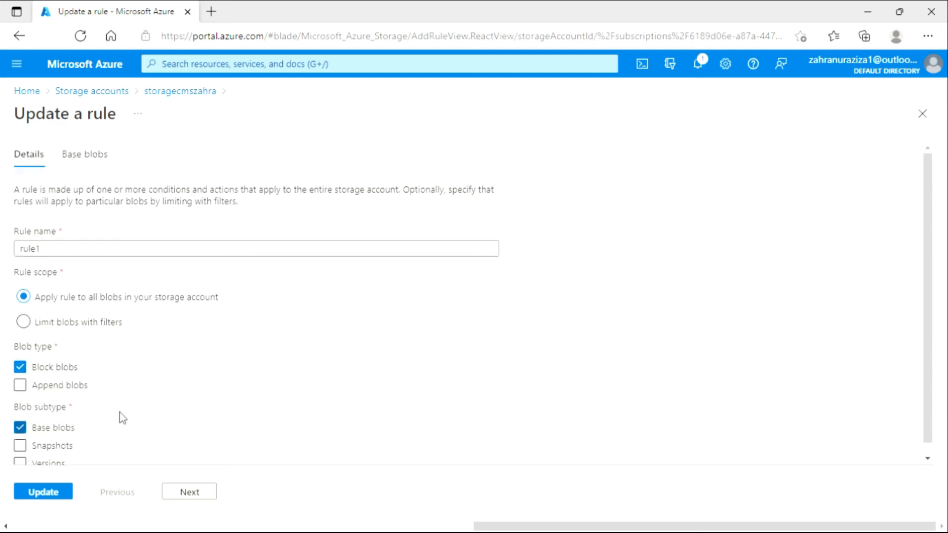
pyautogui.click(190, 493)
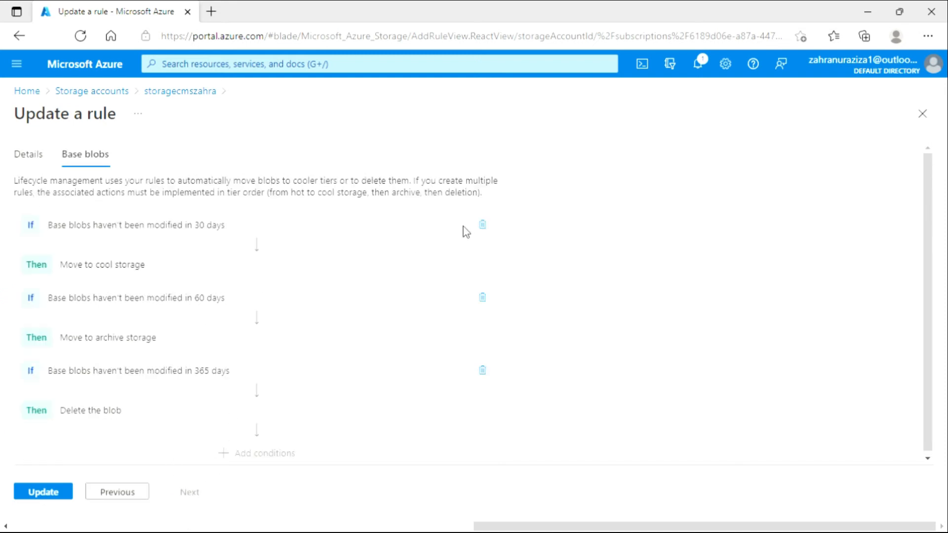
# Expand rule1's 30-, 60- and 365-day base blob conditions to review their settings and actions, and close the rule without updating it.
pyautogui.click(270, 237)
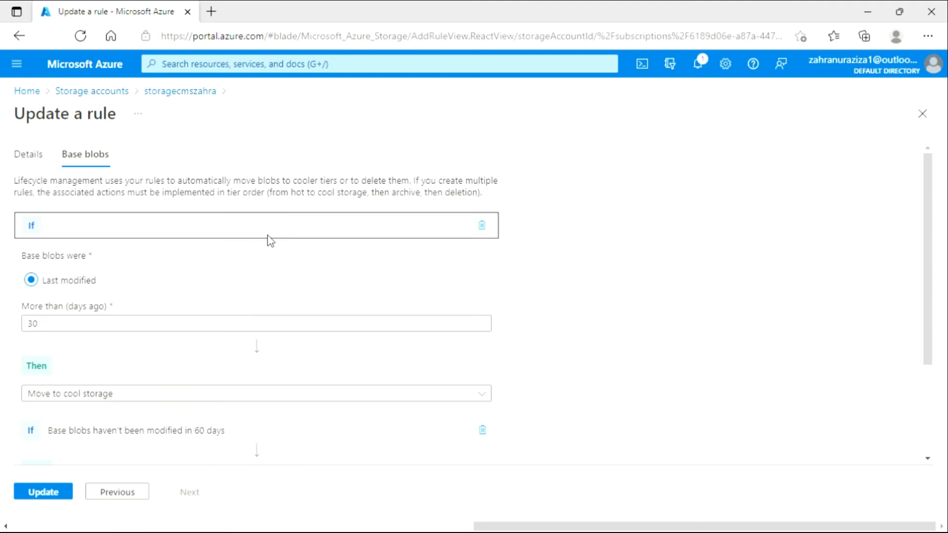
pyautogui.click(271, 234)
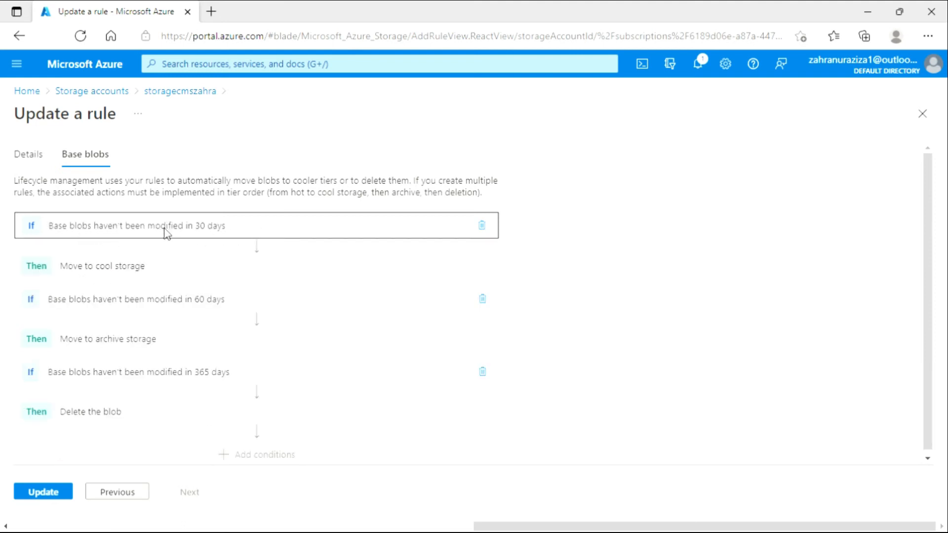
pyautogui.click(273, 234)
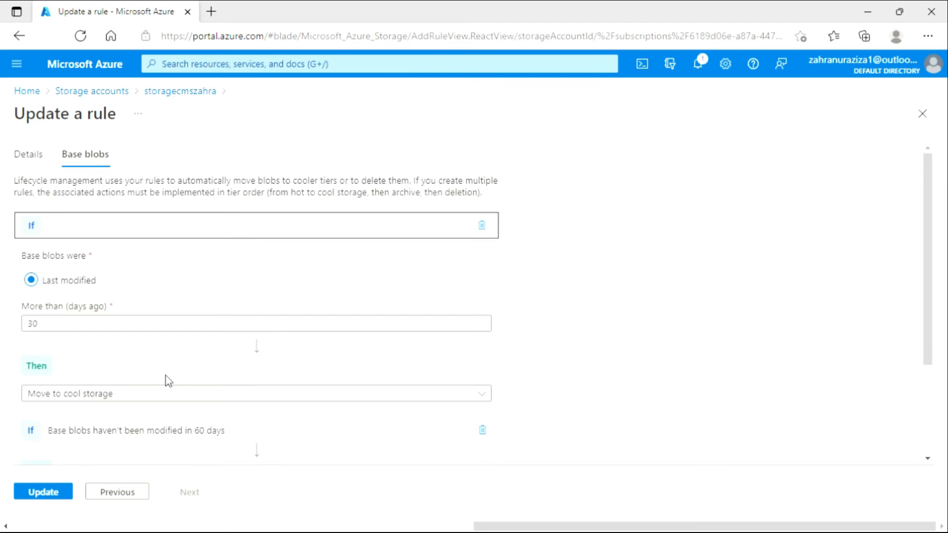
pyautogui.scroll(-1, 167, 381)
pyautogui.scroll(-1, 158, 379)
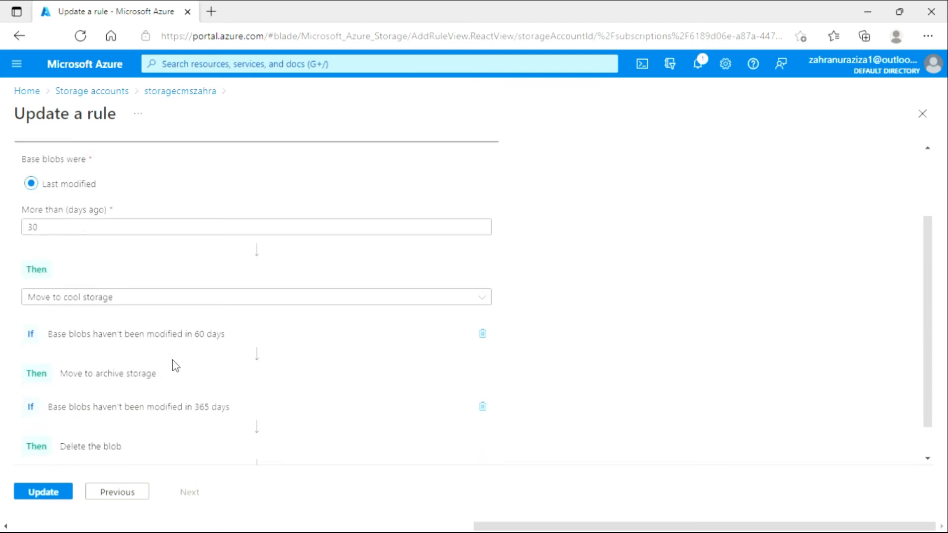
pyautogui.click(233, 341)
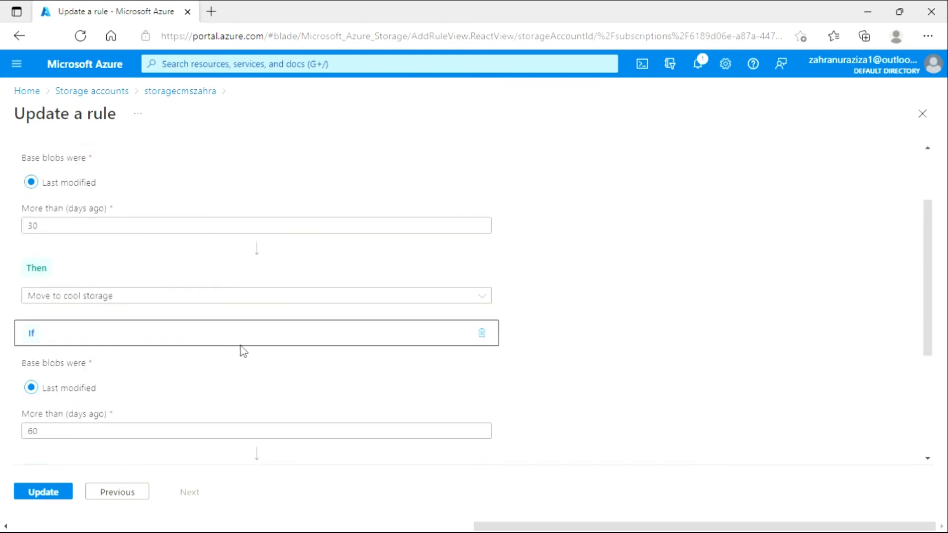
pyautogui.click(246, 332)
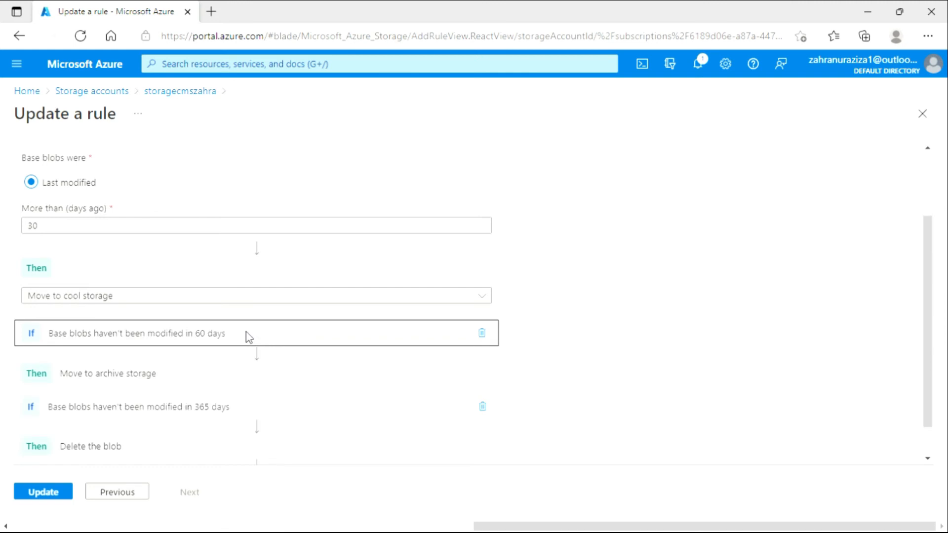
pyautogui.click(247, 336)
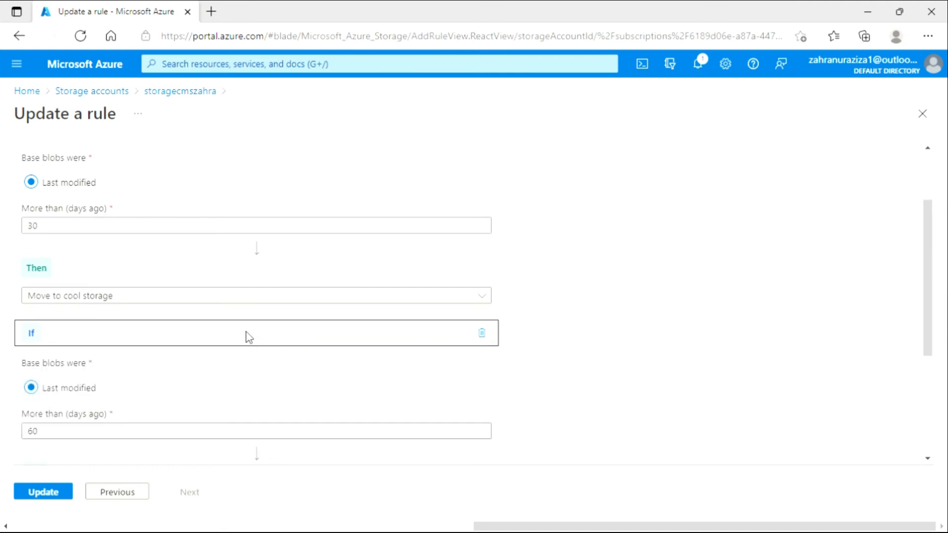
pyautogui.scroll(-3, 251, 336)
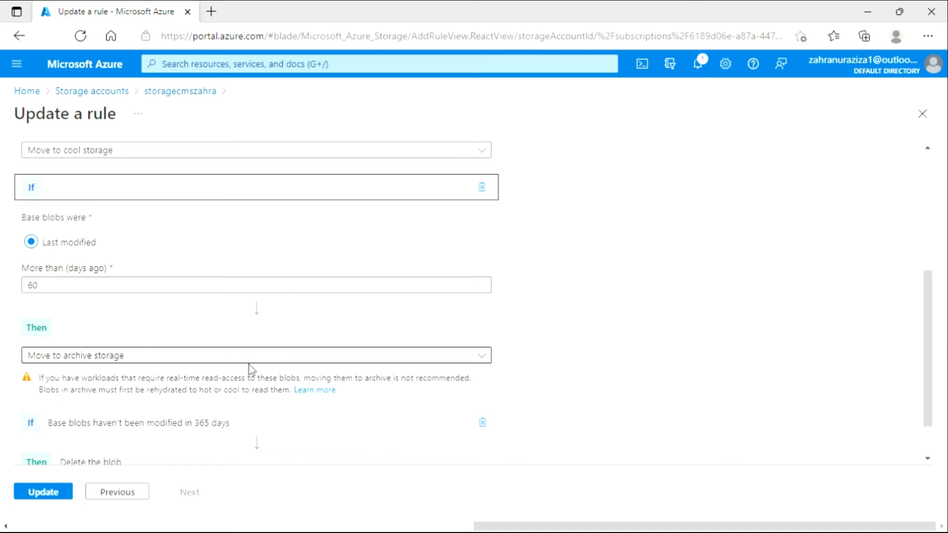
pyautogui.scroll(-1, 251, 371)
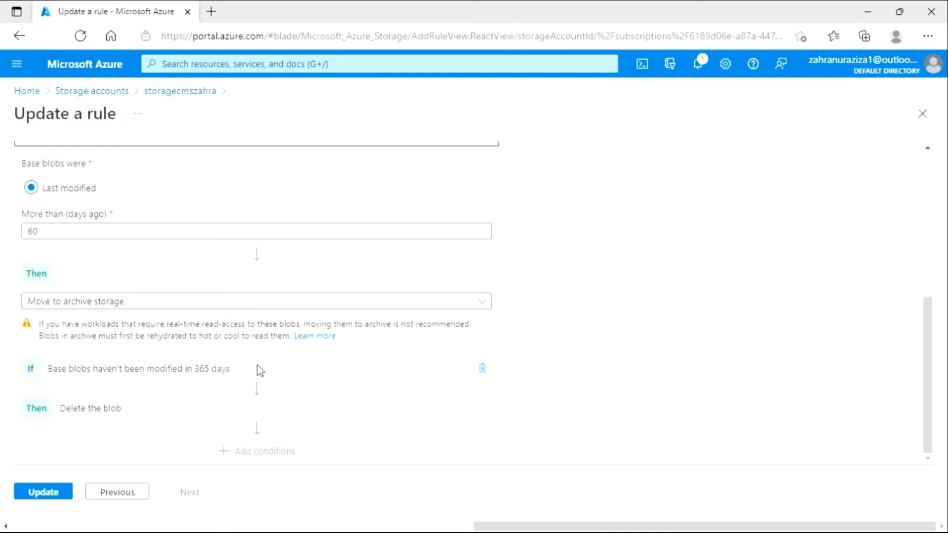
pyautogui.click(257, 368)
pyautogui.scroll(-2, 257, 371)
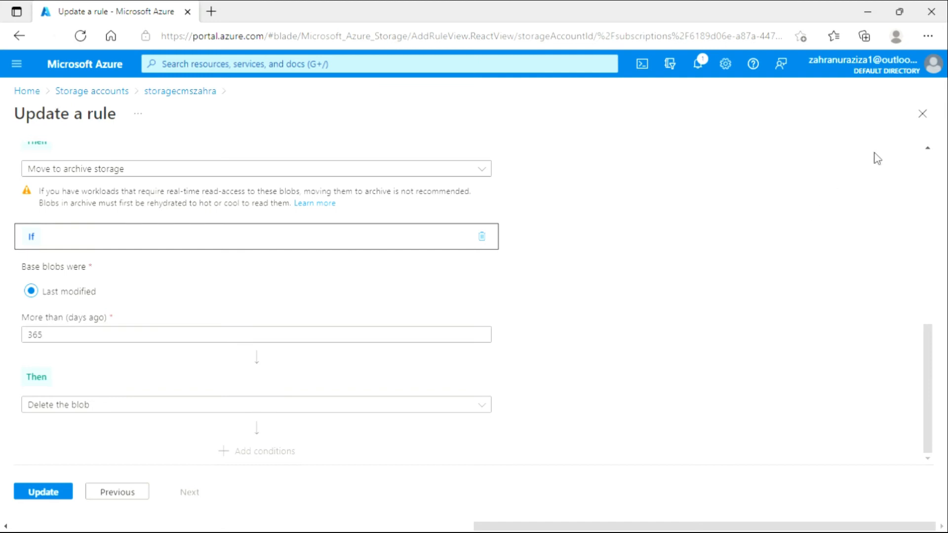
pyautogui.click(922, 118)
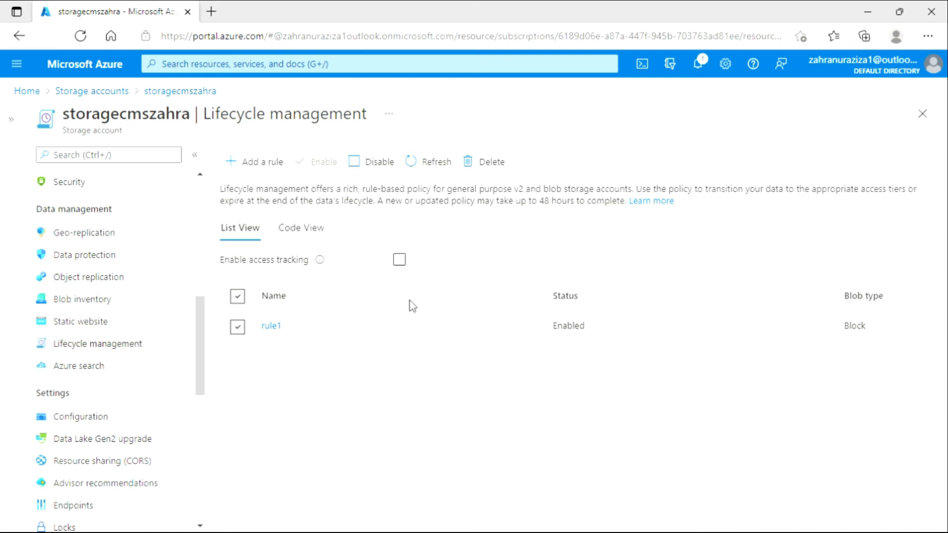
# Display the storage account's list of containers.
pyautogui.scroll(1, 200, 340)
pyautogui.moveTo(200, 340)
pyautogui.mouseDown()
pyautogui.moveTo(204, 320)
pyautogui.moveTo(196, 368)
pyautogui.moveTo(203, 296)
pyautogui.mouseUp()
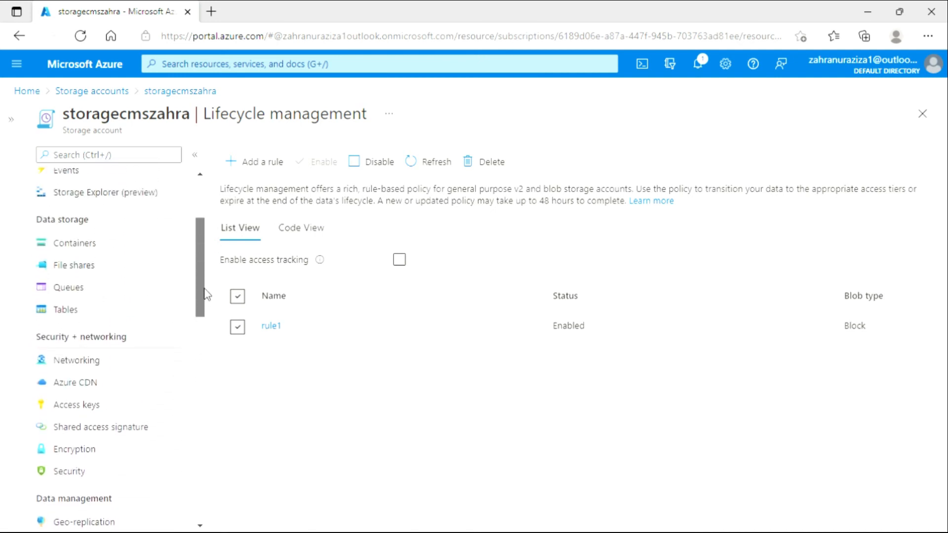
pyautogui.click(108, 243)
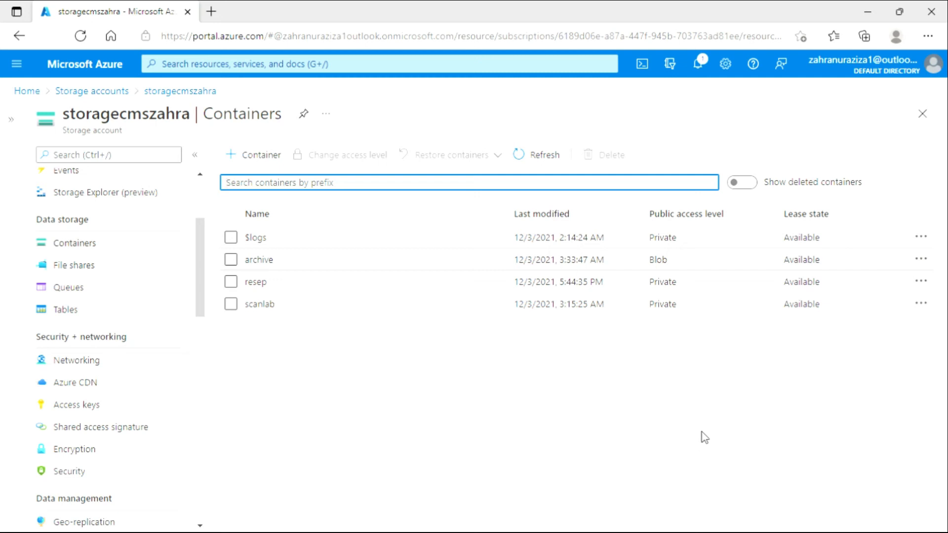
# Add a metadata entry with key pasien and value 1 to the scanlab container and save it.
pyautogui.click(930, 306)
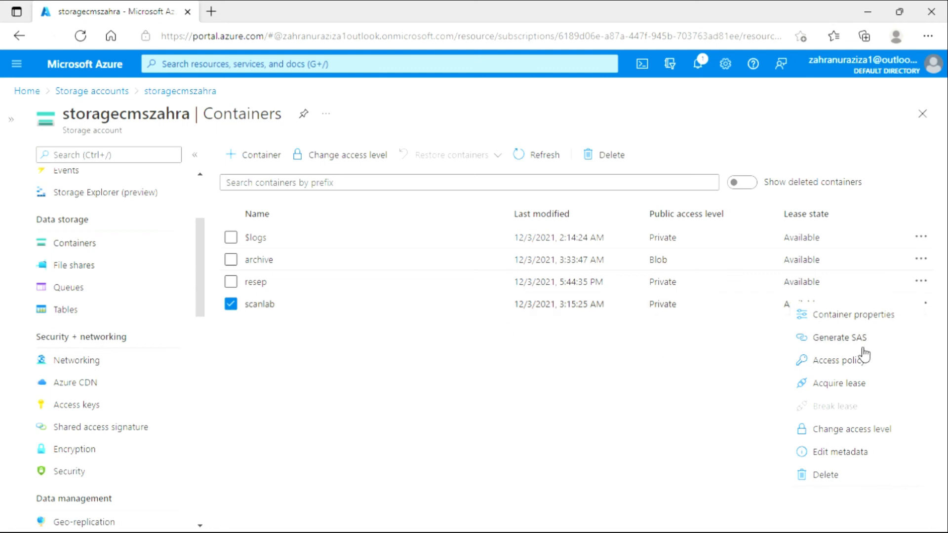
pyautogui.click(832, 455)
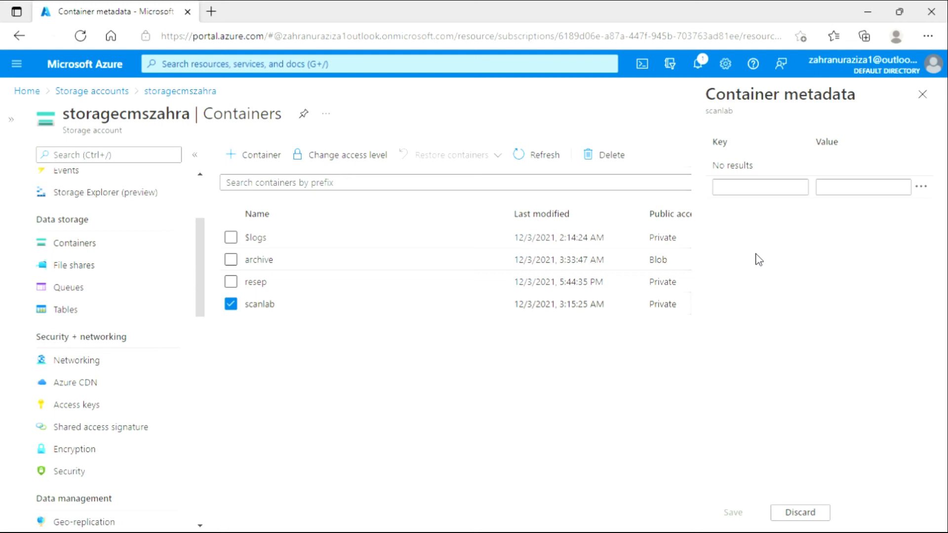
pyautogui.click(740, 195)
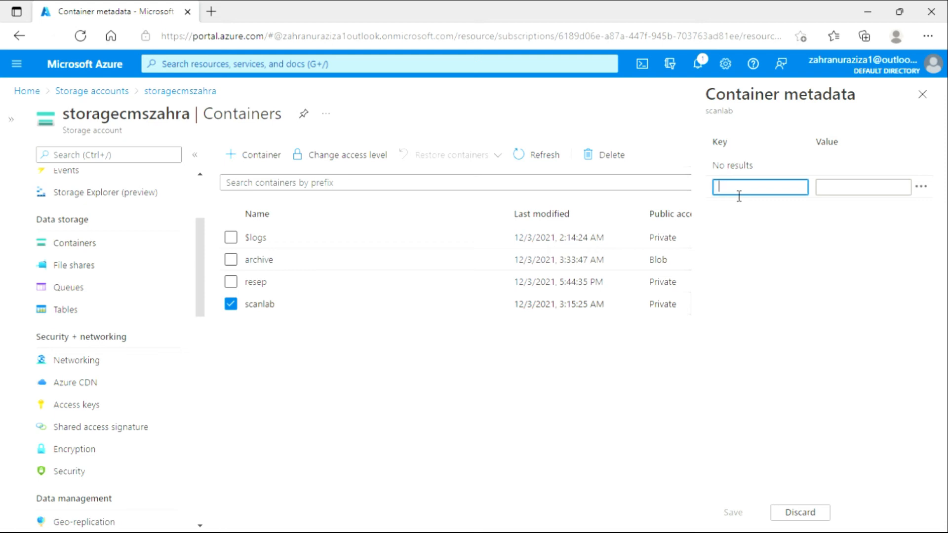
pyautogui.write('pas')
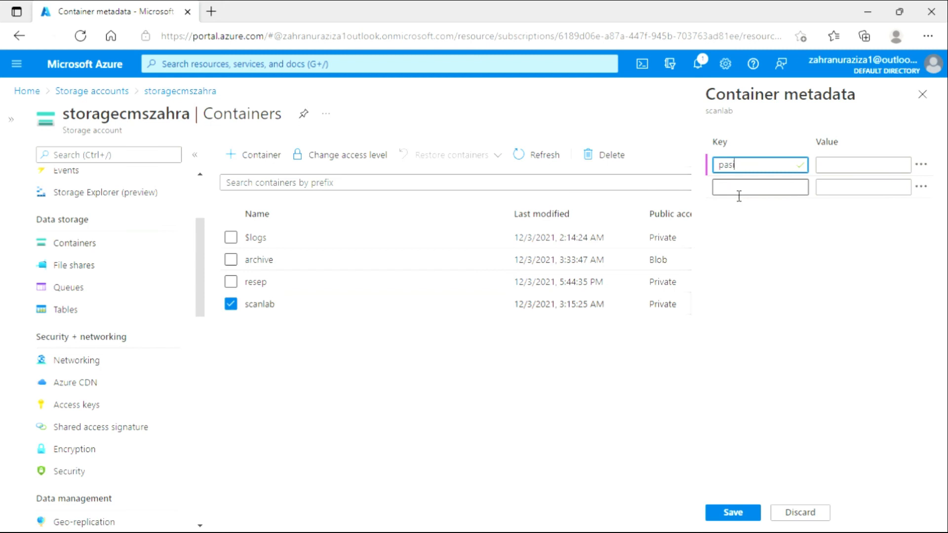
pyautogui.write('ien')
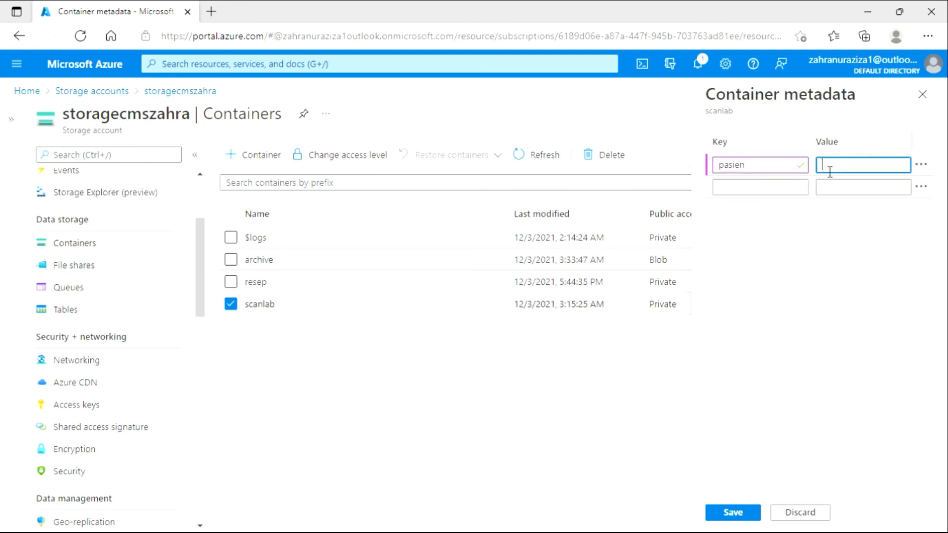
pyautogui.write('1')
pyautogui.click(741, 517)
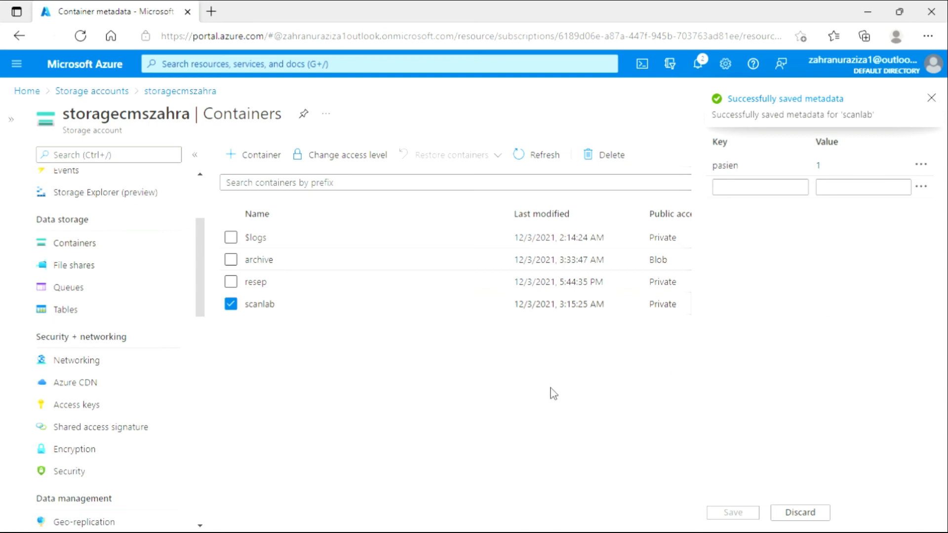
pyautogui.click(938, 100)
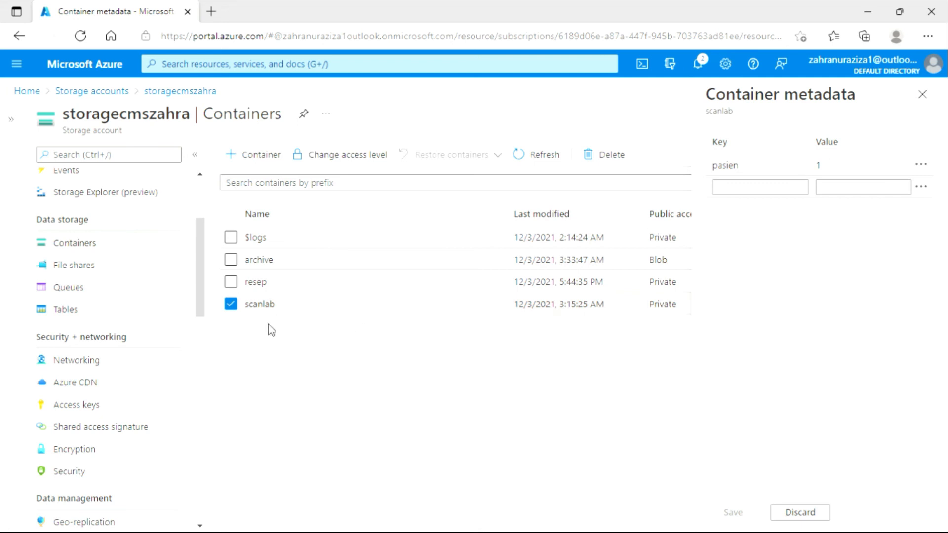
# Open the storage account's Resource sharing (CORS) settings and look at the allowed origins field for the Blob service.
pyautogui.moveTo(201, 290); pyautogui.dragTo(199, 310)
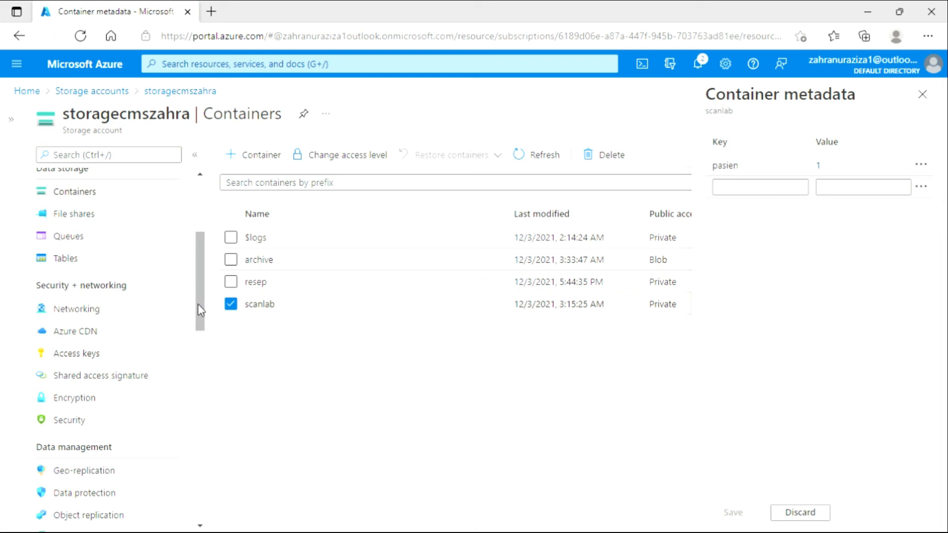
pyautogui.moveTo(197, 299); pyautogui.dragTo(195, 387)
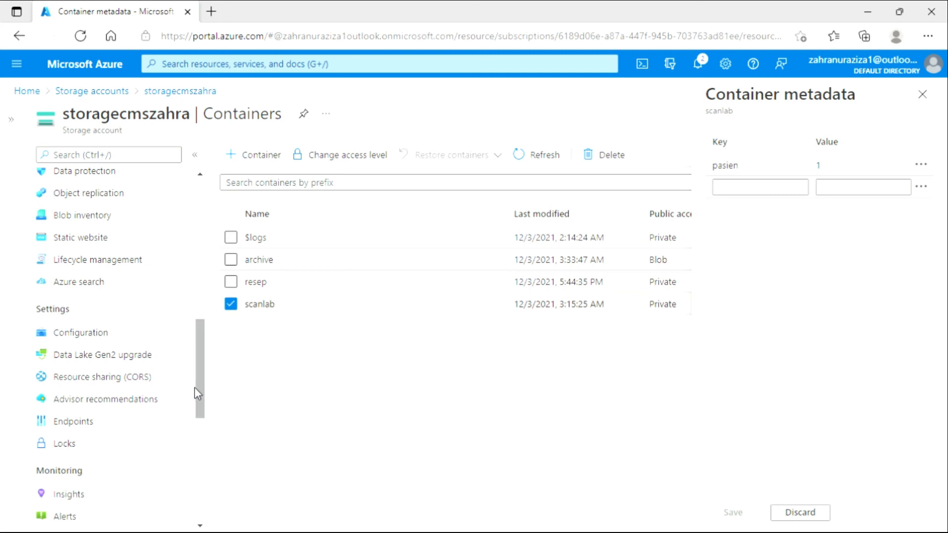
pyautogui.click(144, 380)
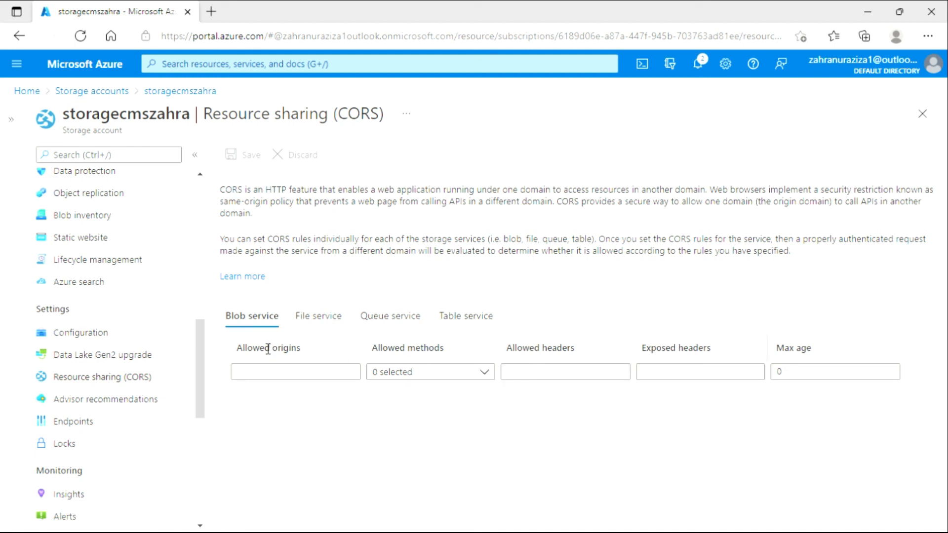
pyautogui.click(288, 376)
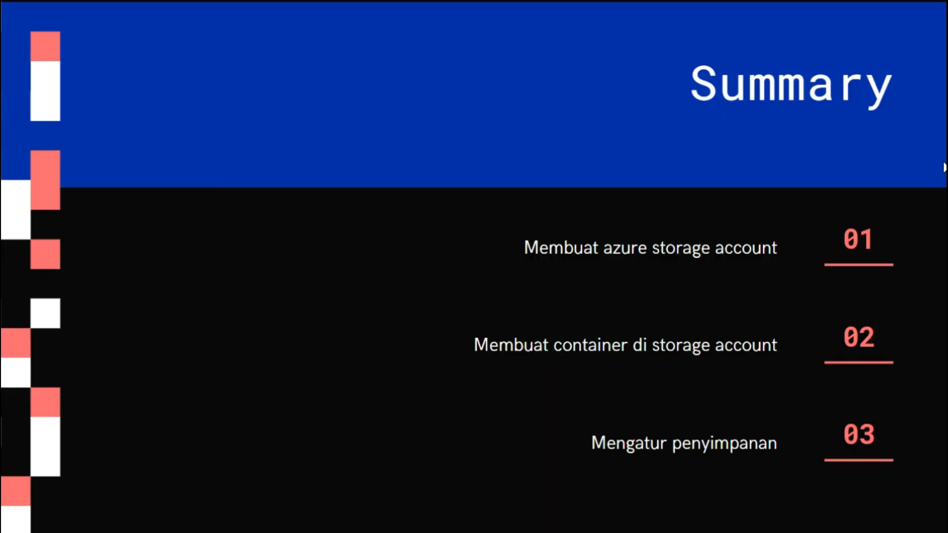
pyautogui.click(943, 167)
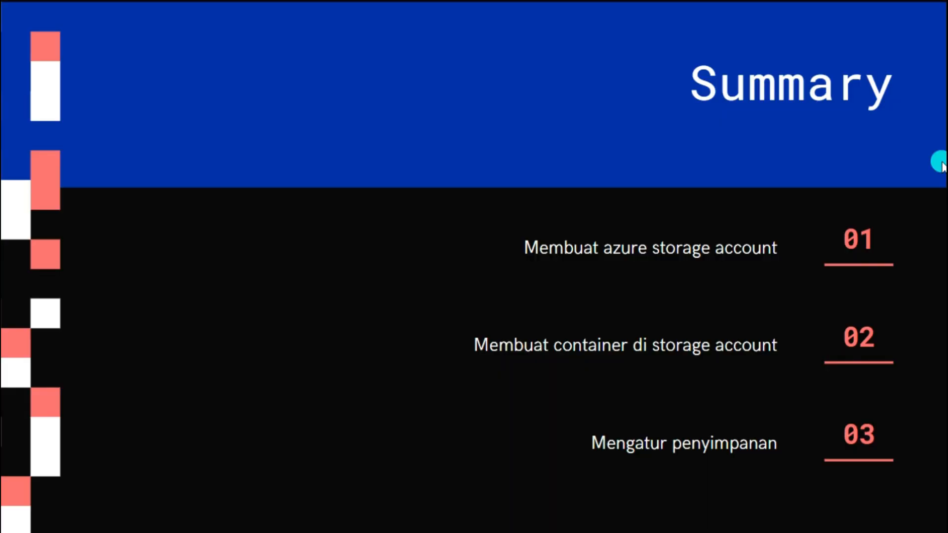